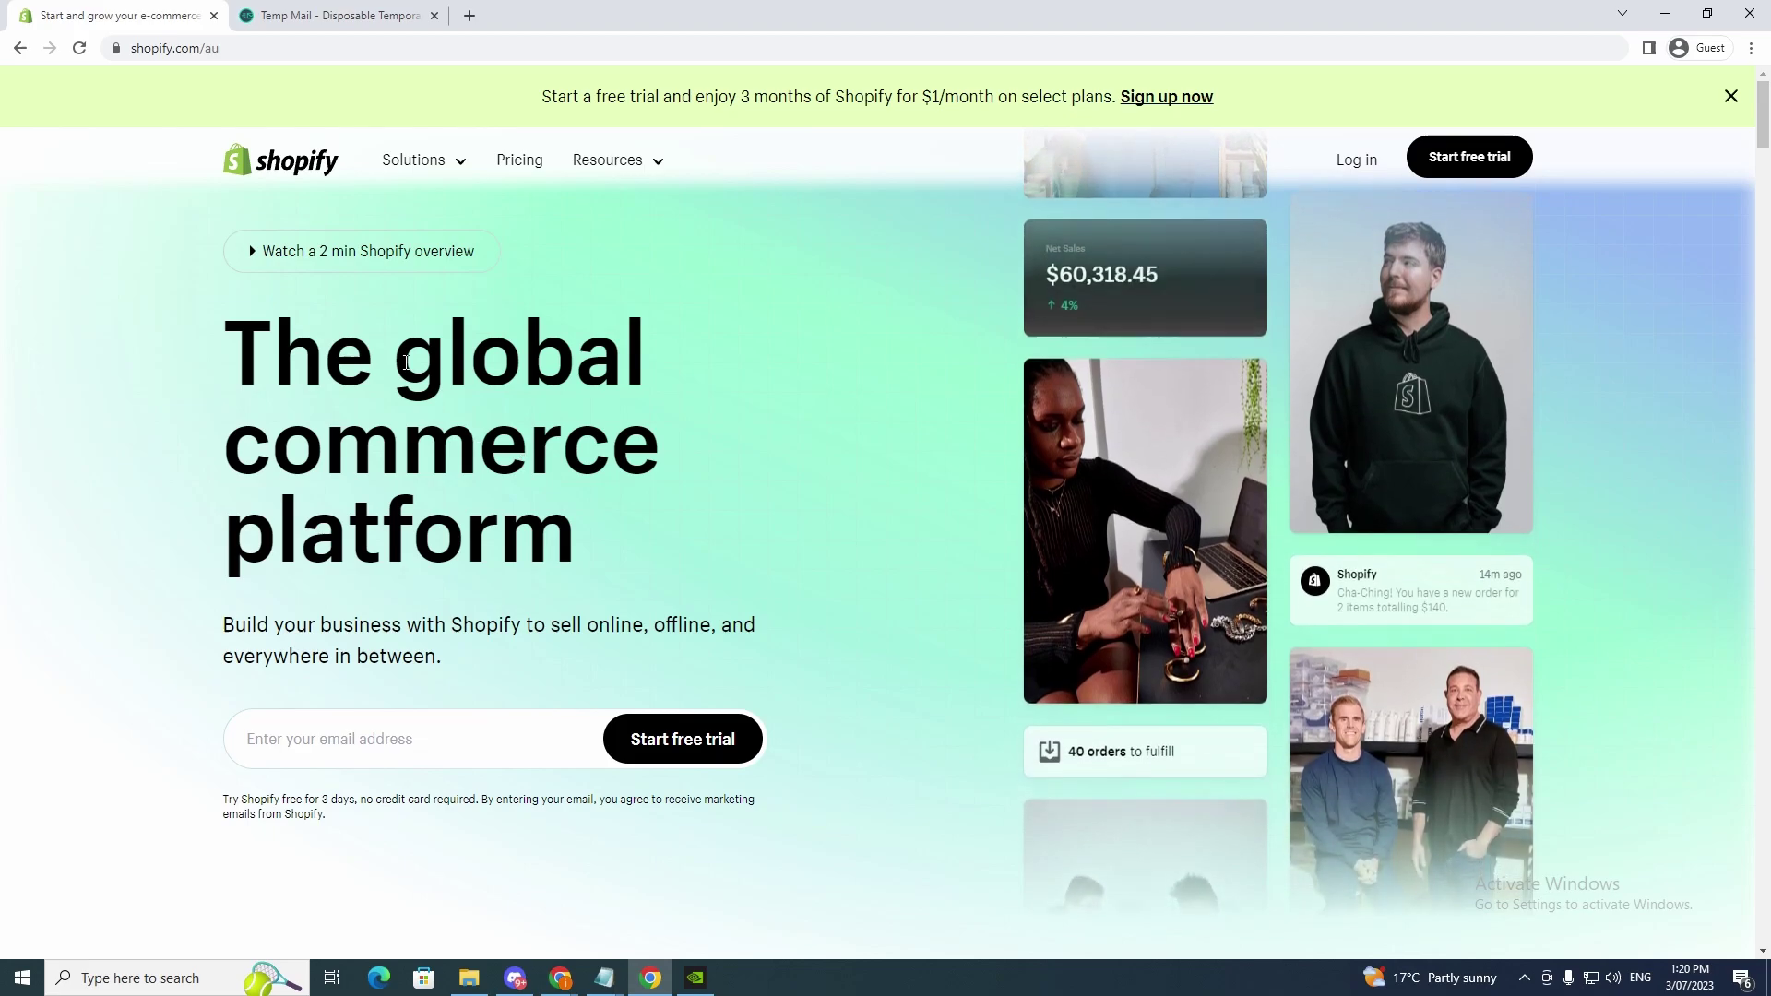
- Copy the Temp Mail address into Shopify's Start free trial email field
click(346, 13)
click(1061, 253)
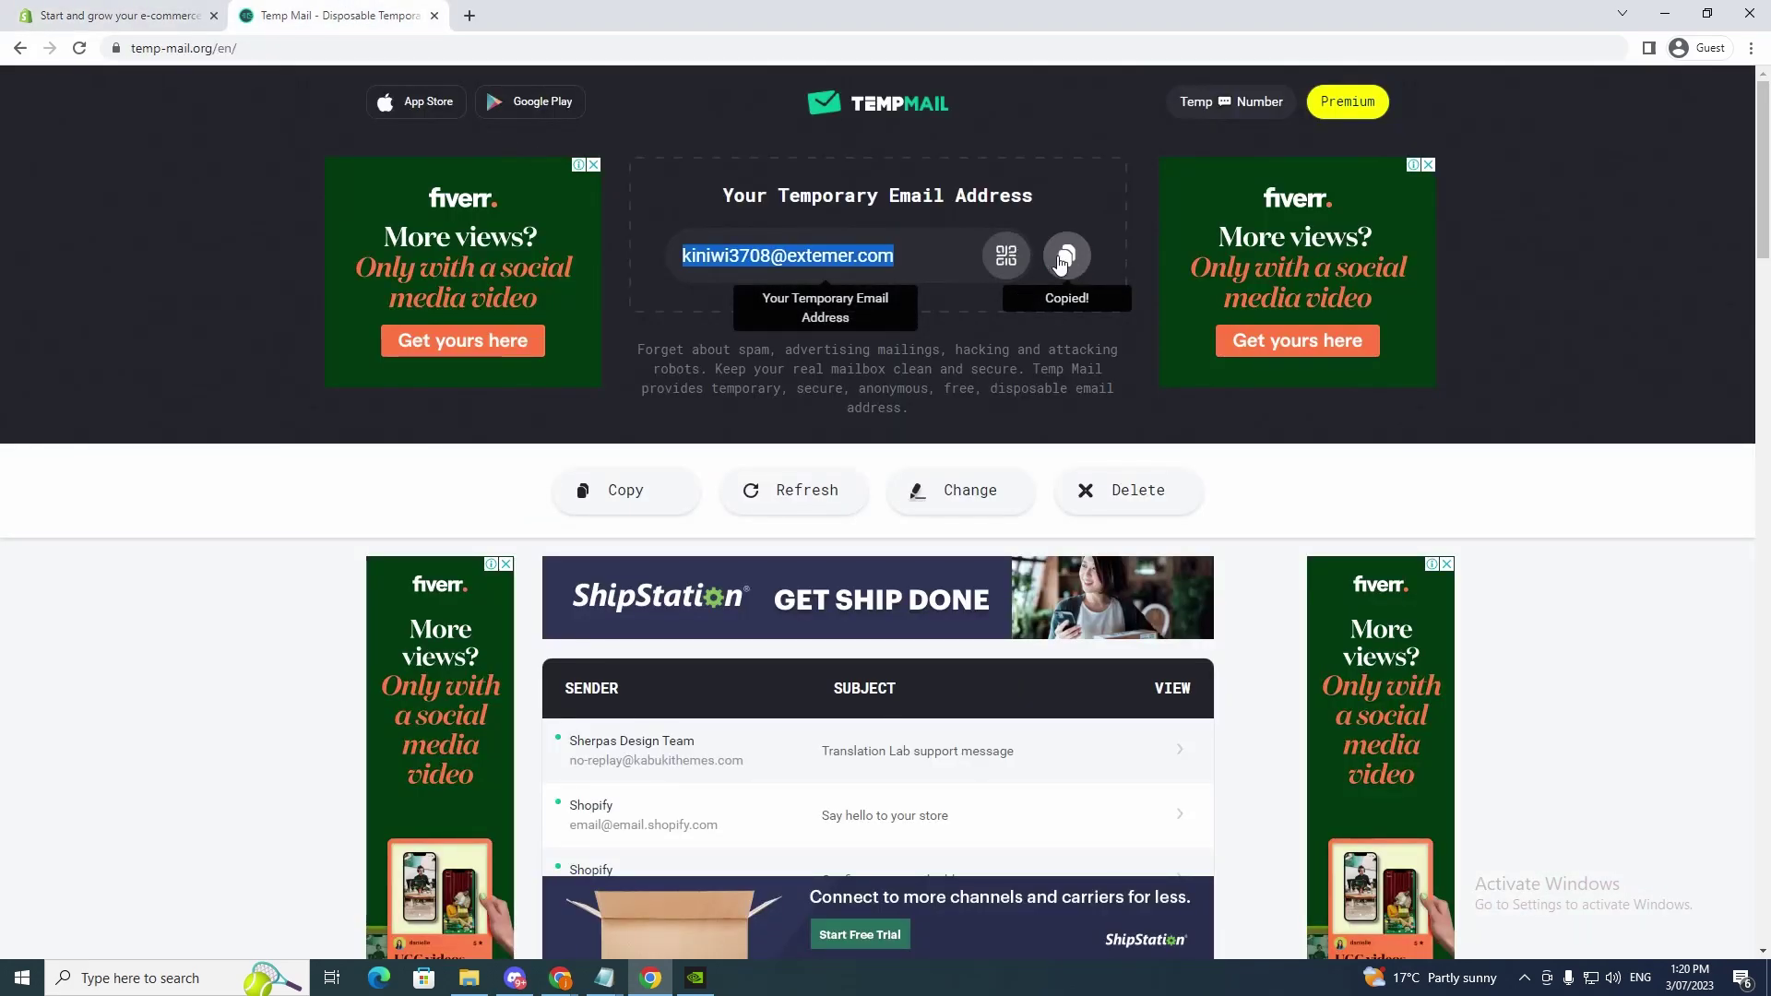
click(44, 12)
click(447, 747)
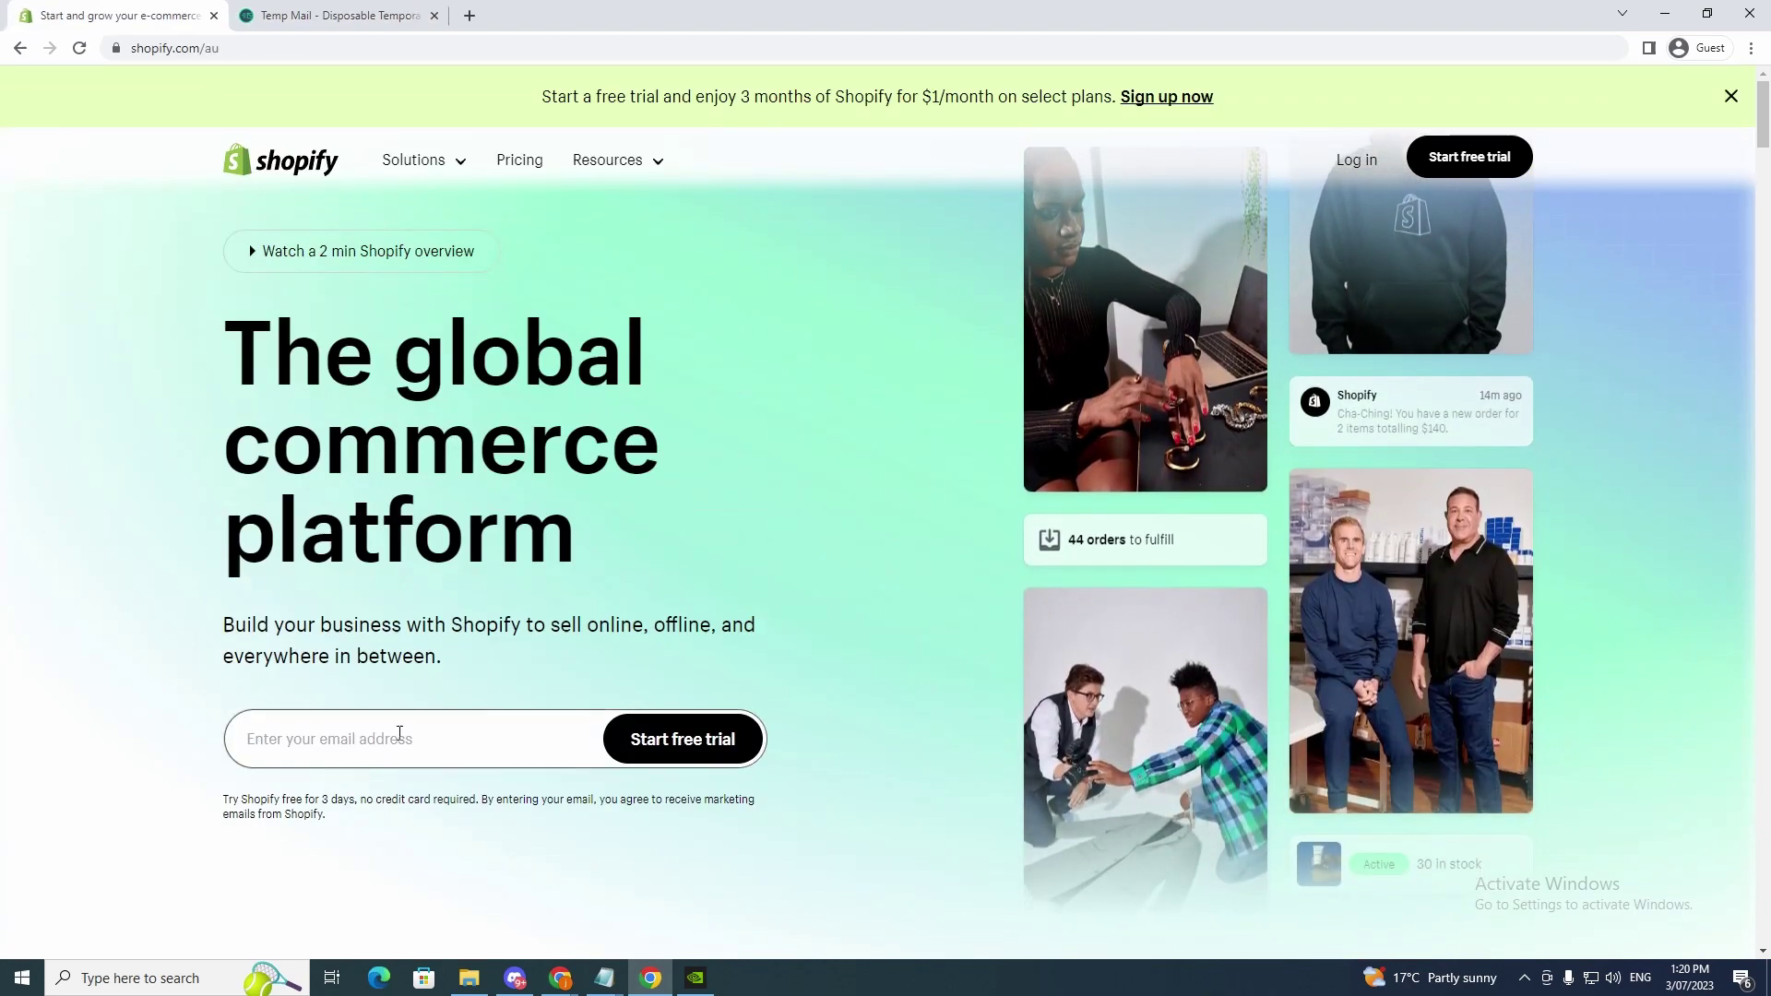
key(ctrl+v)
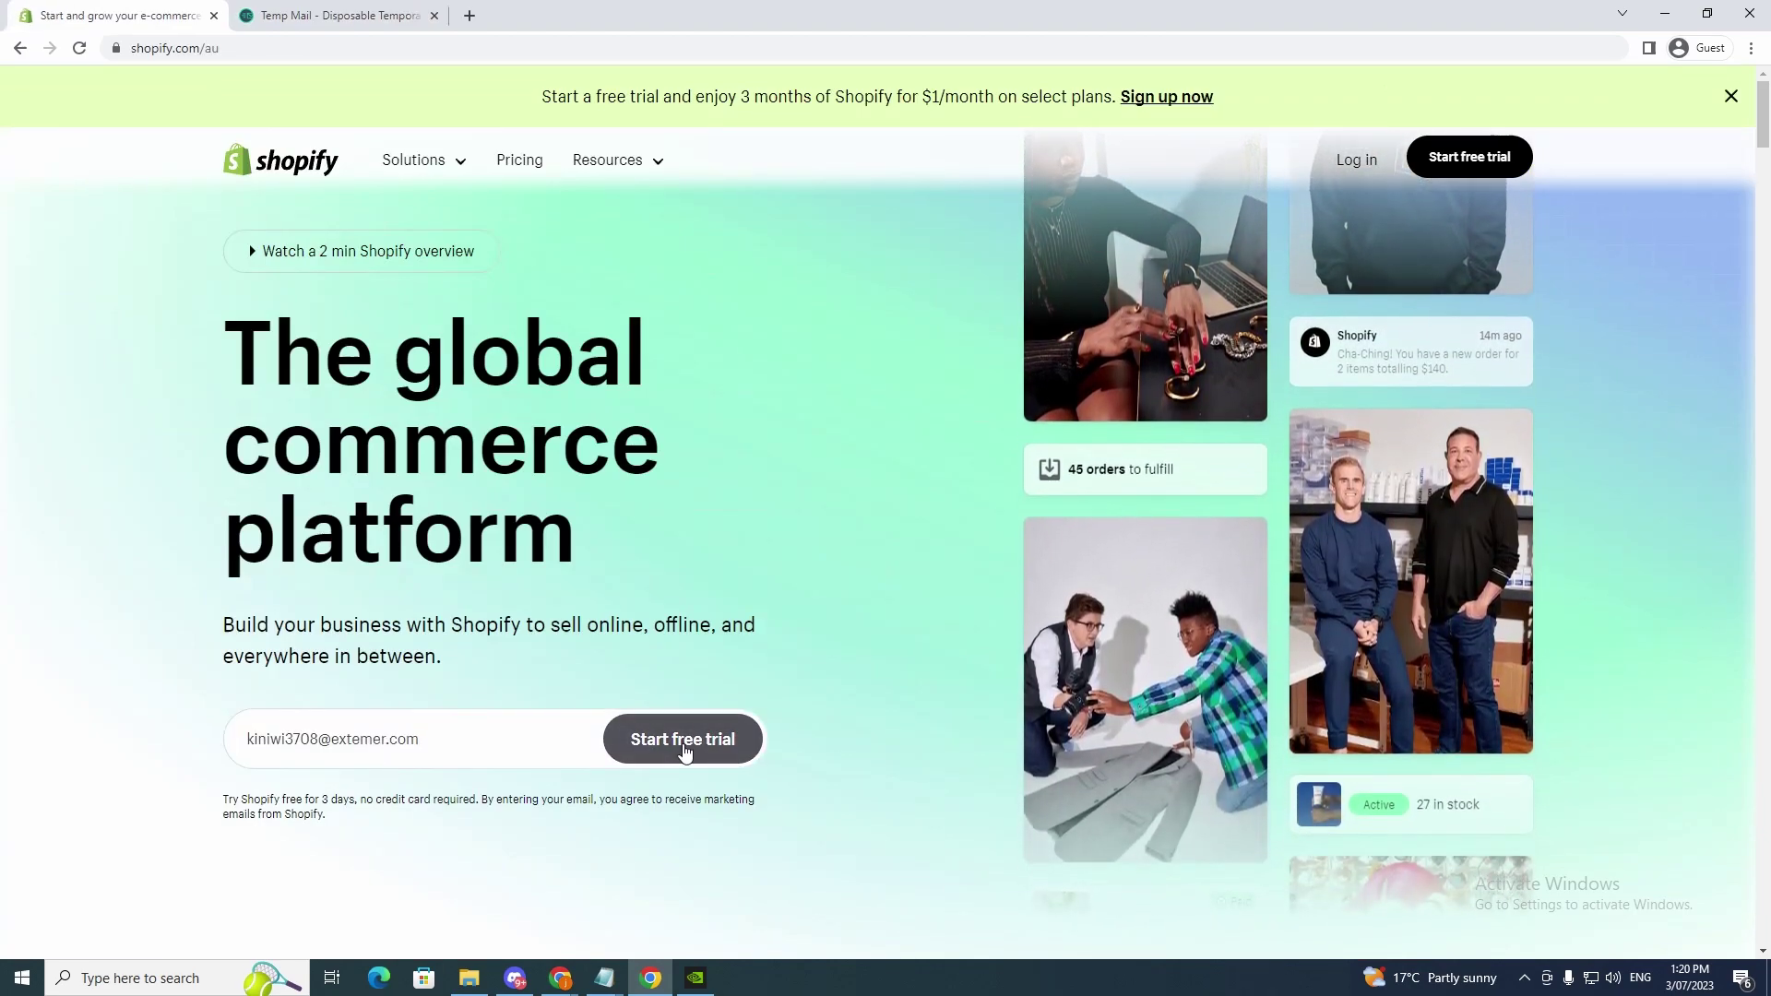
- Start the trial, skip the questionnaire, choose Australia, and continue with the temp-mail account
click(682, 756)
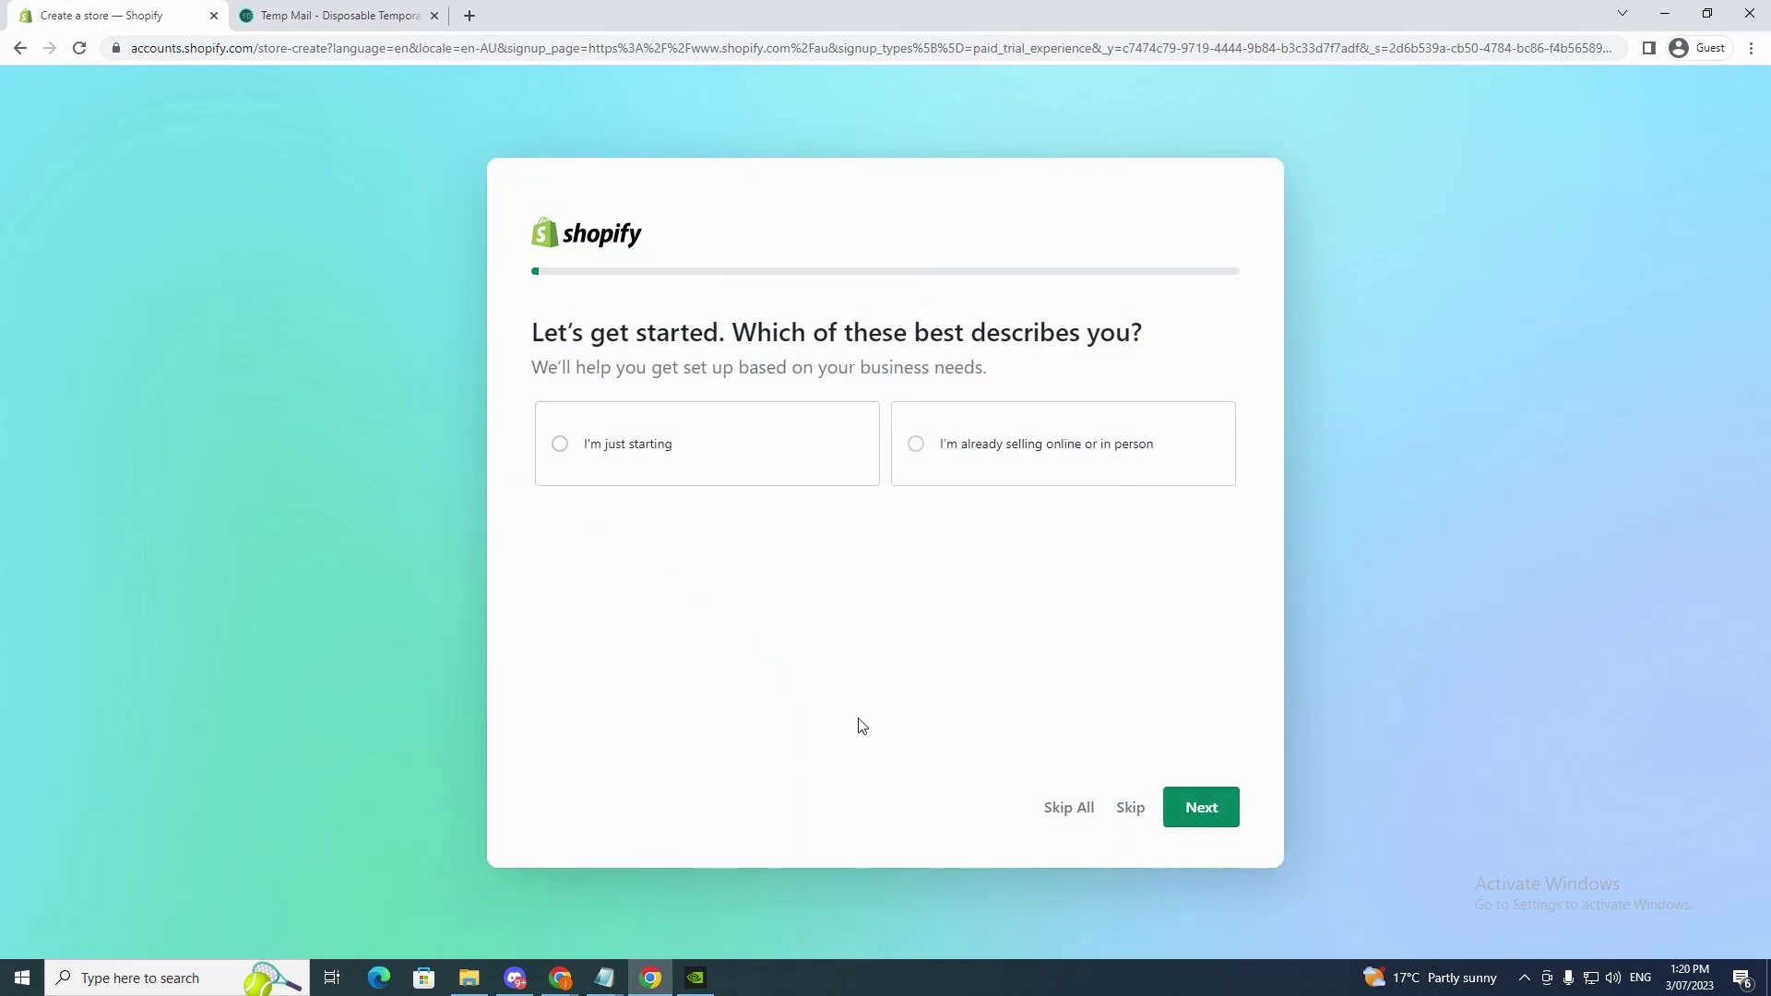
click(1062, 814)
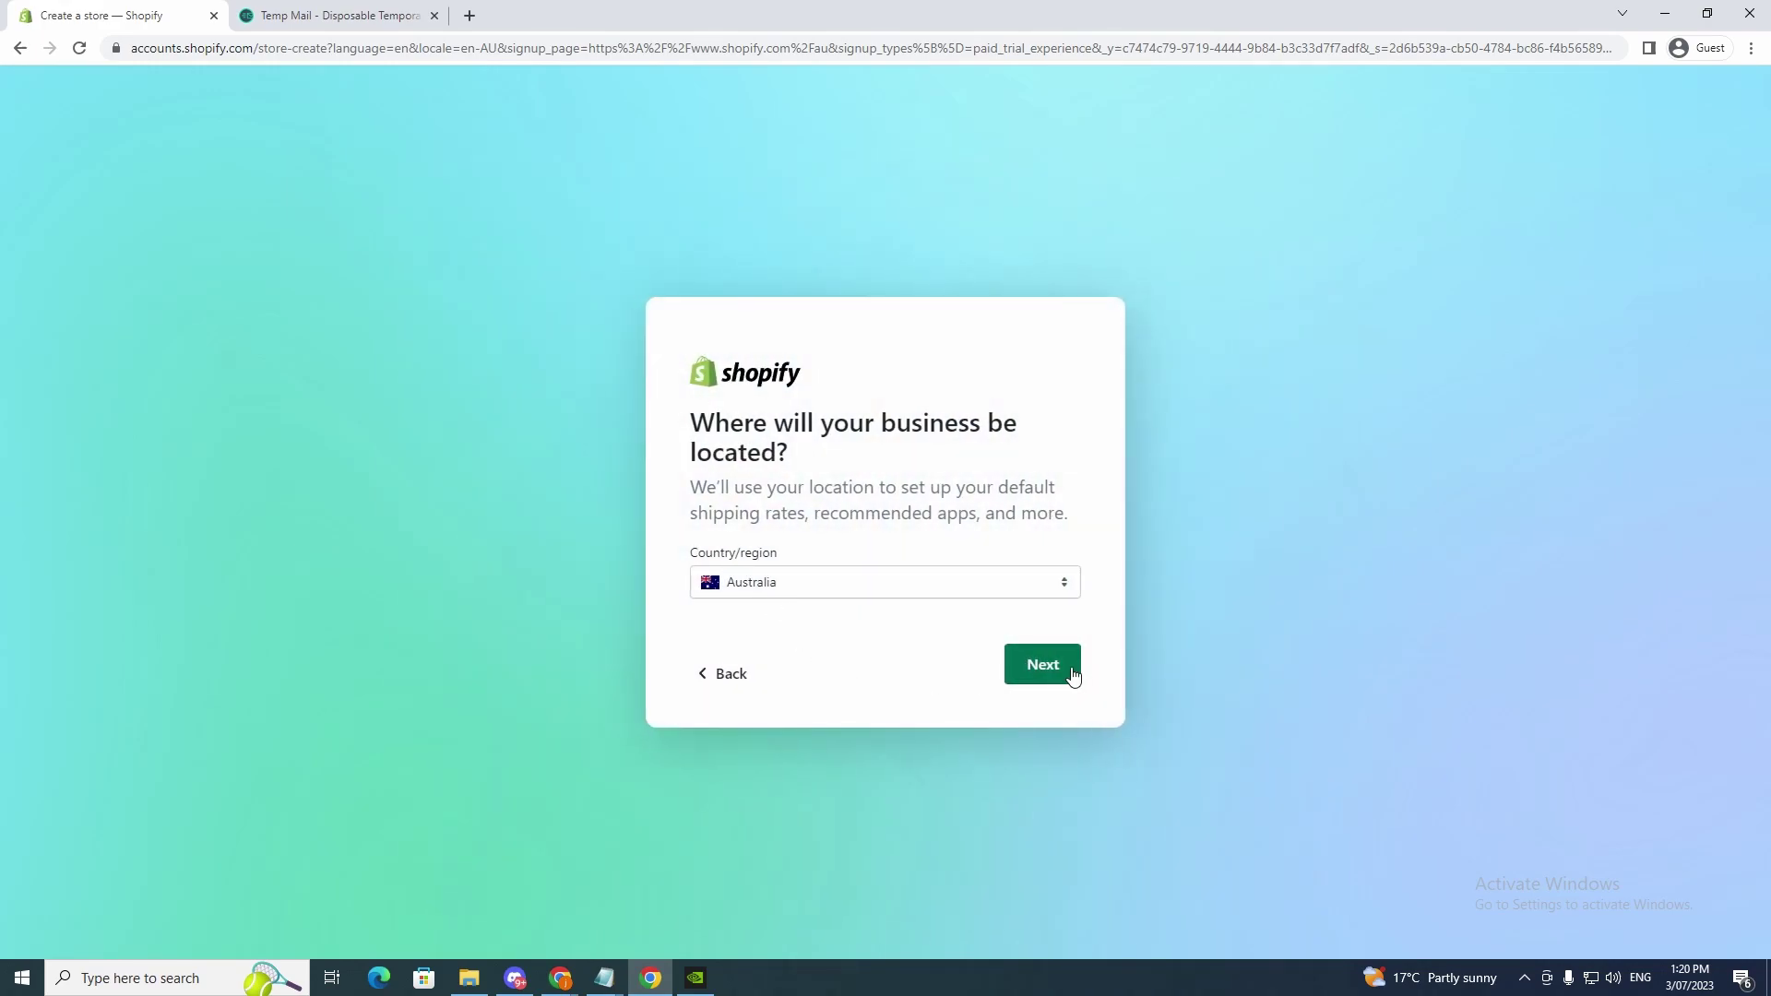
click(1054, 670)
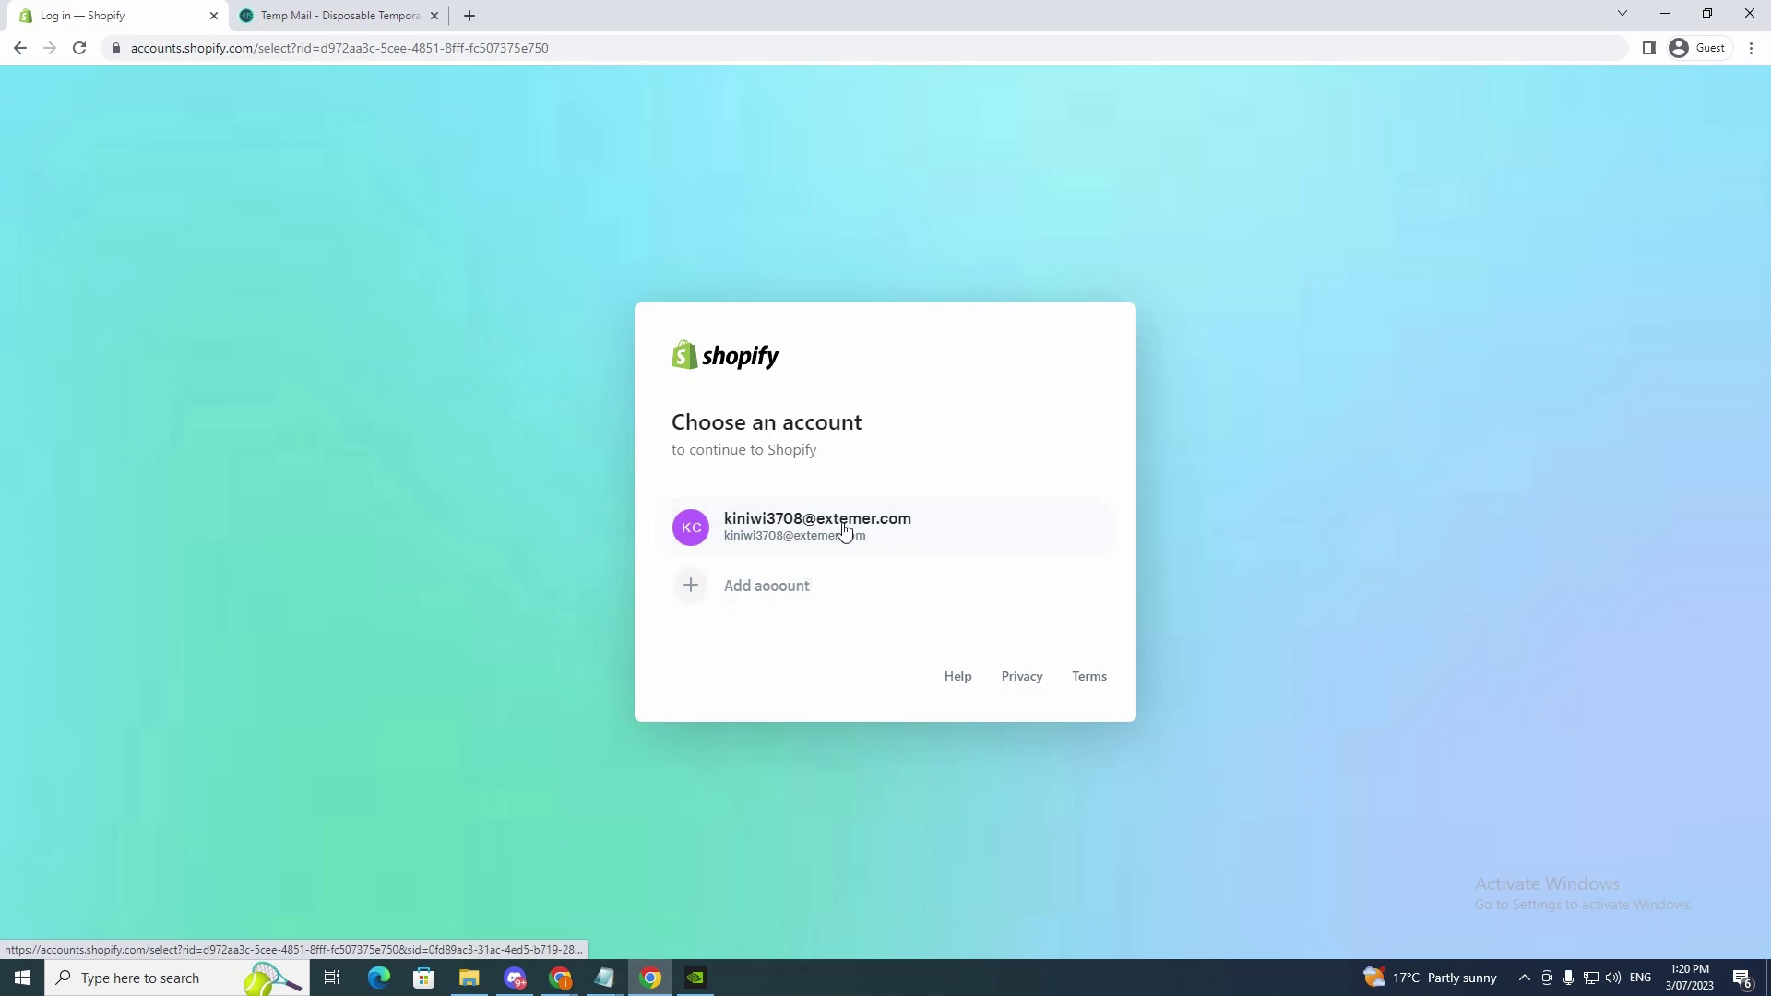
click(838, 538)
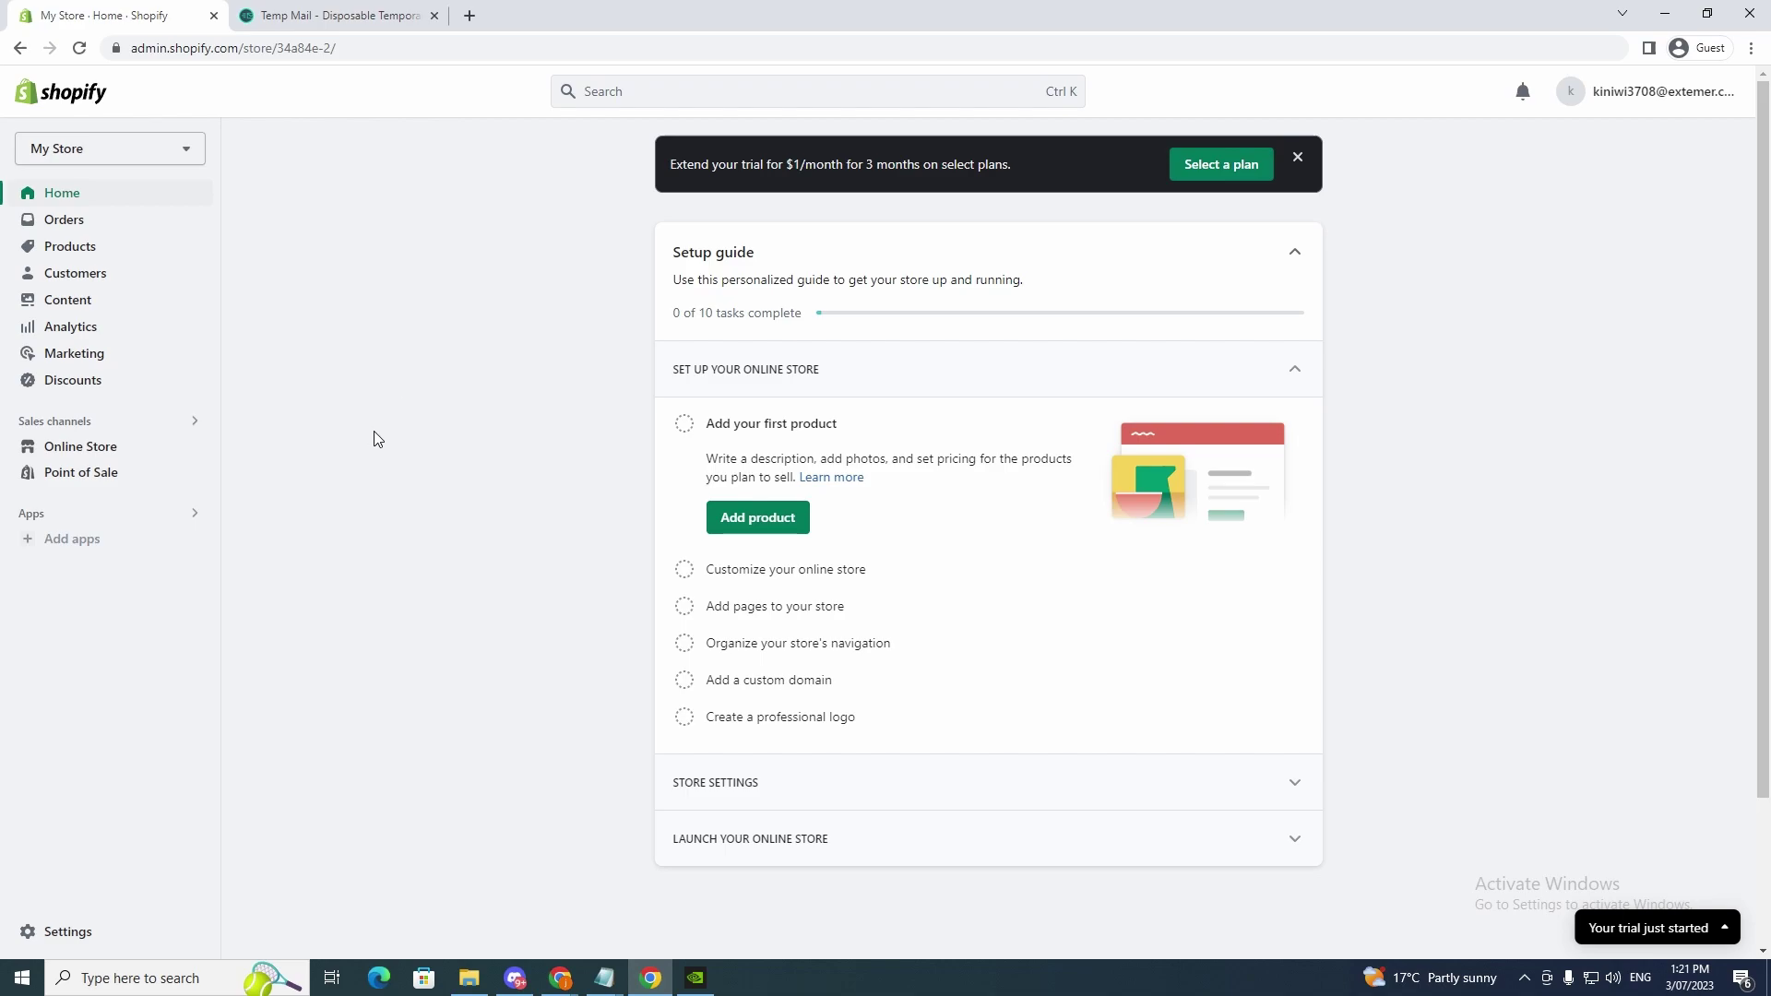
- Go to Settings > Payments and choose Add payment methods
click(64, 933)
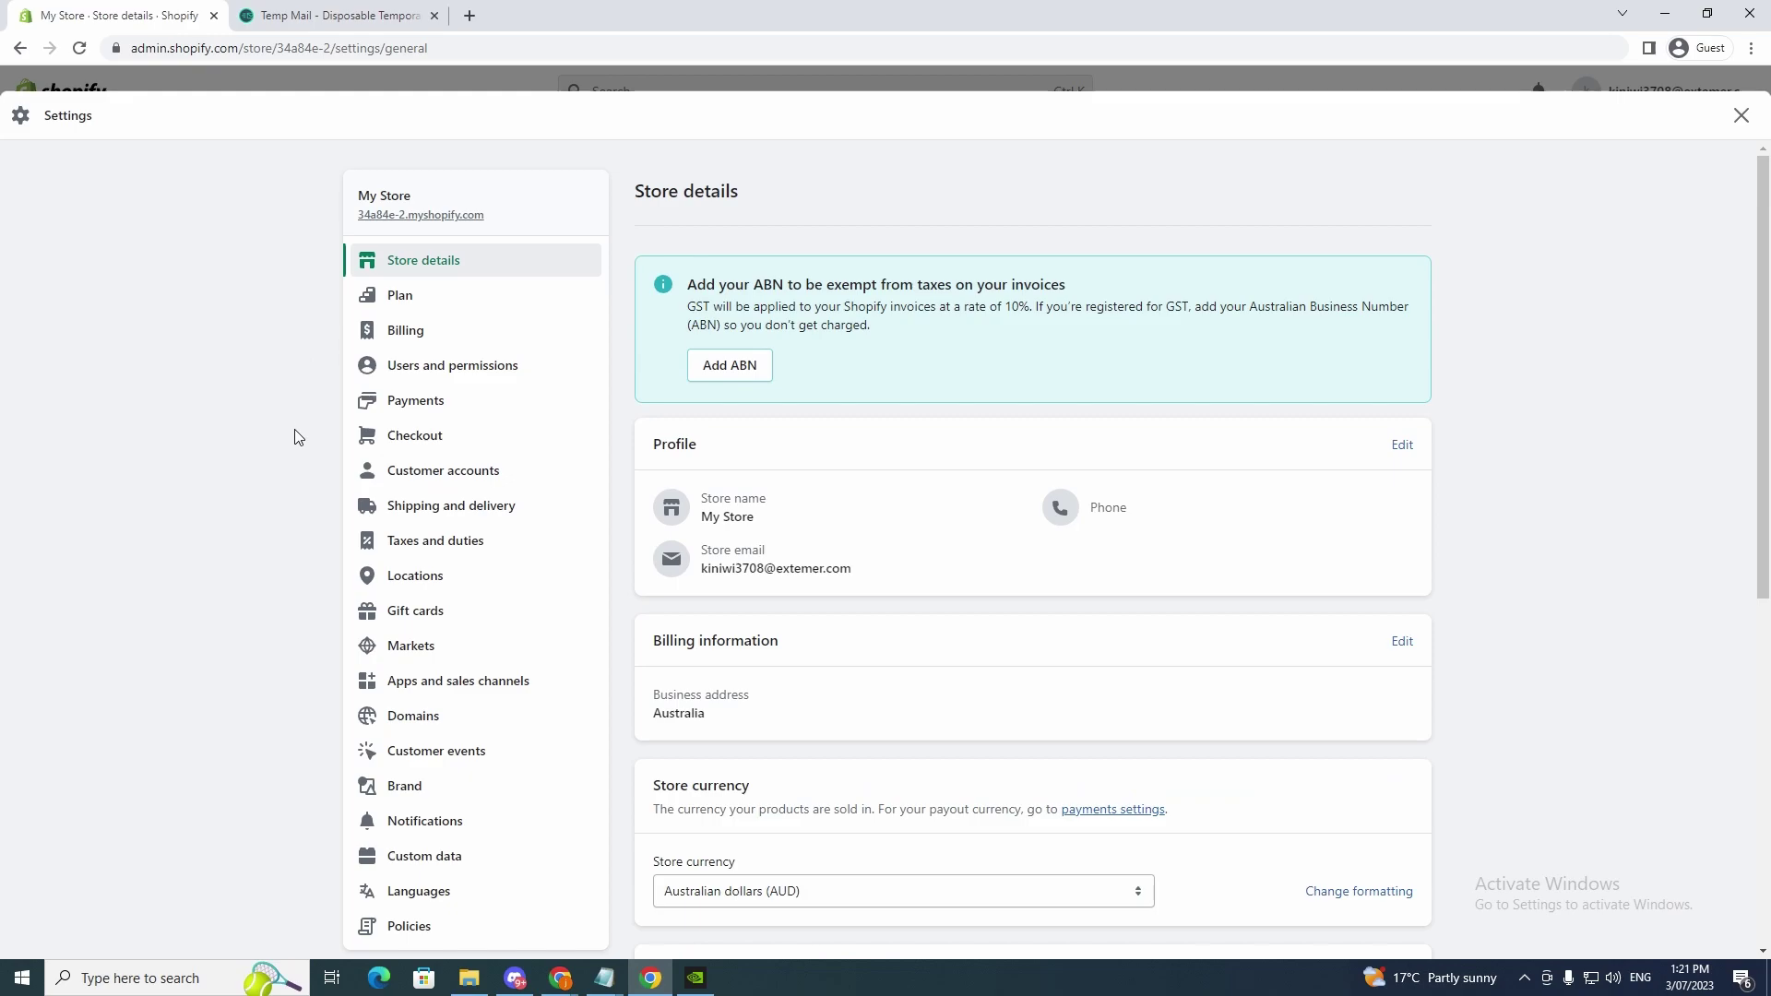
click(441, 416)
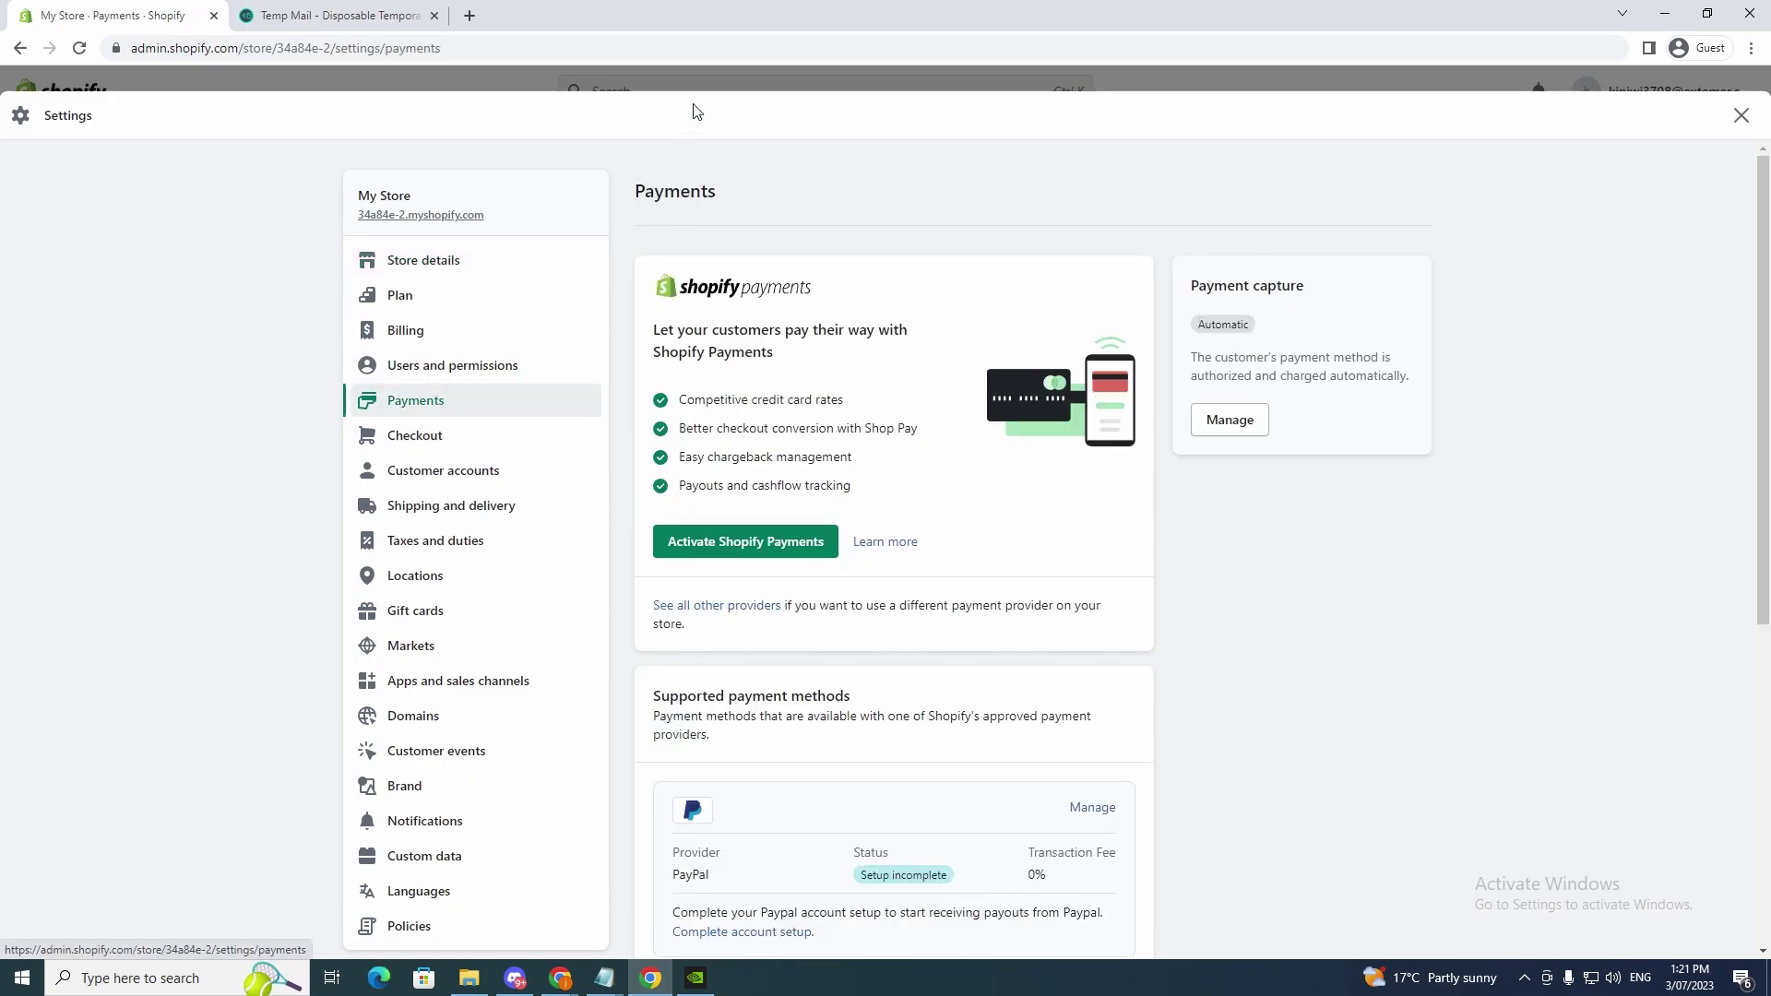
scroll(1036, 278, down, 1)
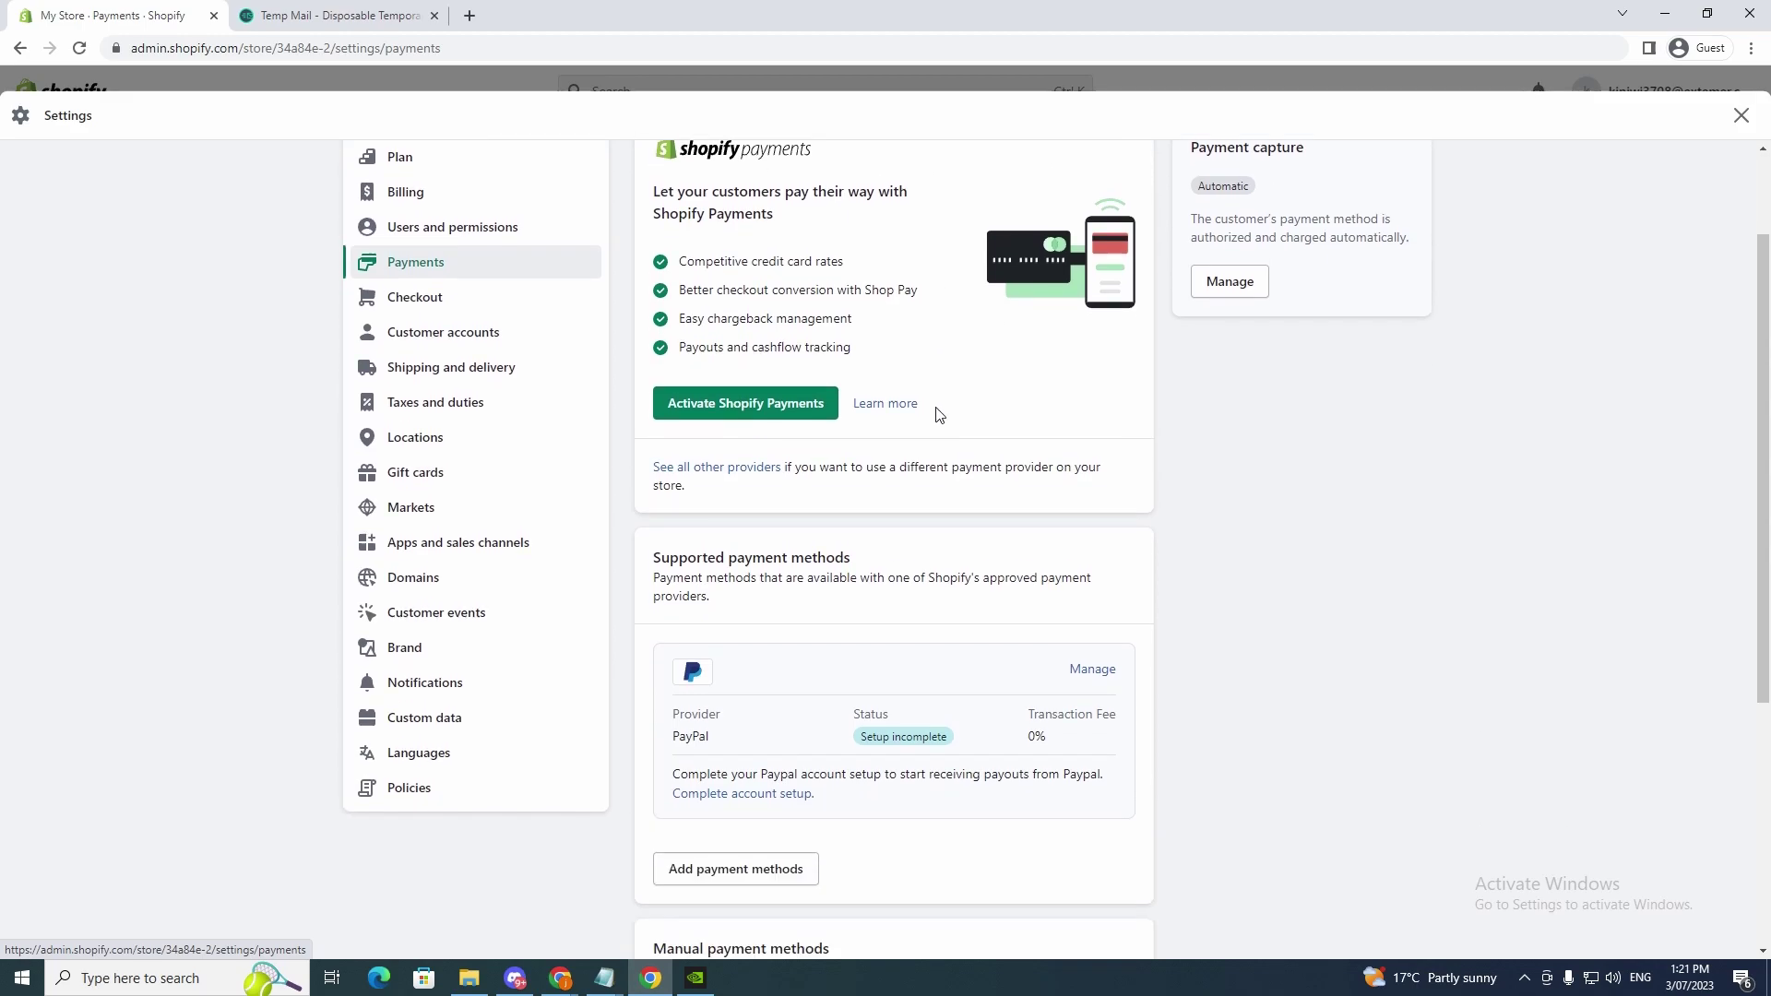
scroll(788, 590, down, 2)
scroll(1019, 562, down, 1)
scroll(805, 598, up, 1)
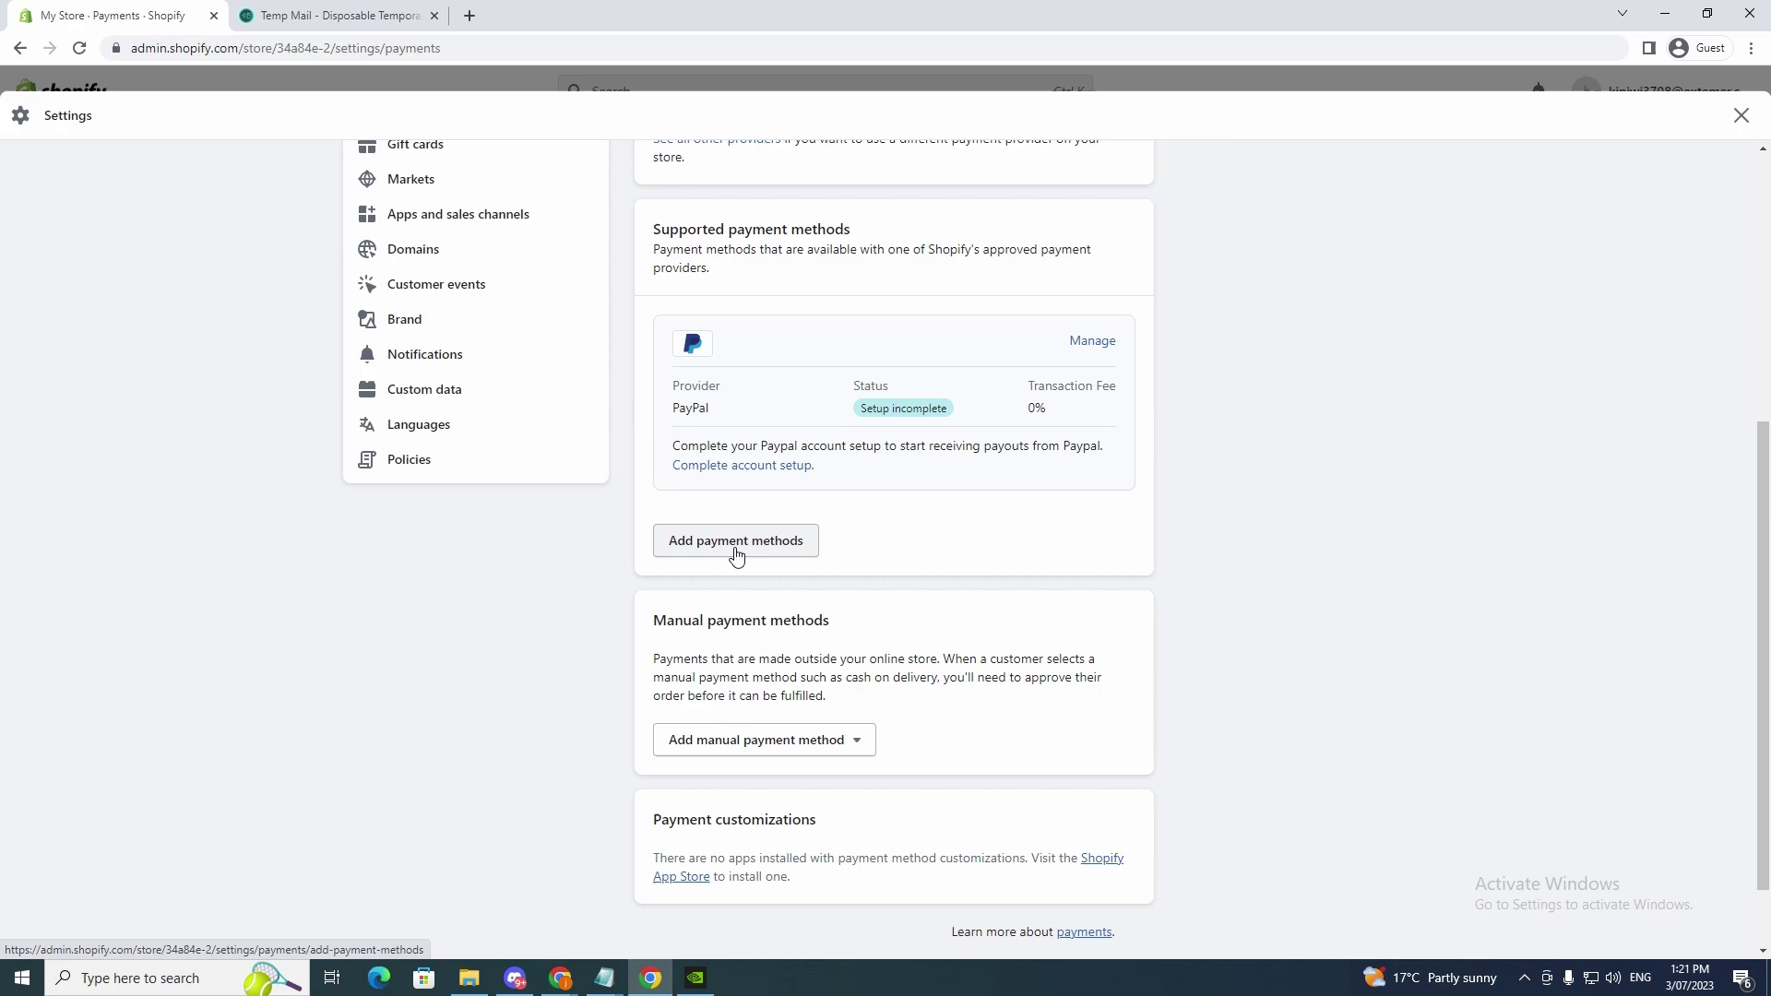
click(717, 542)
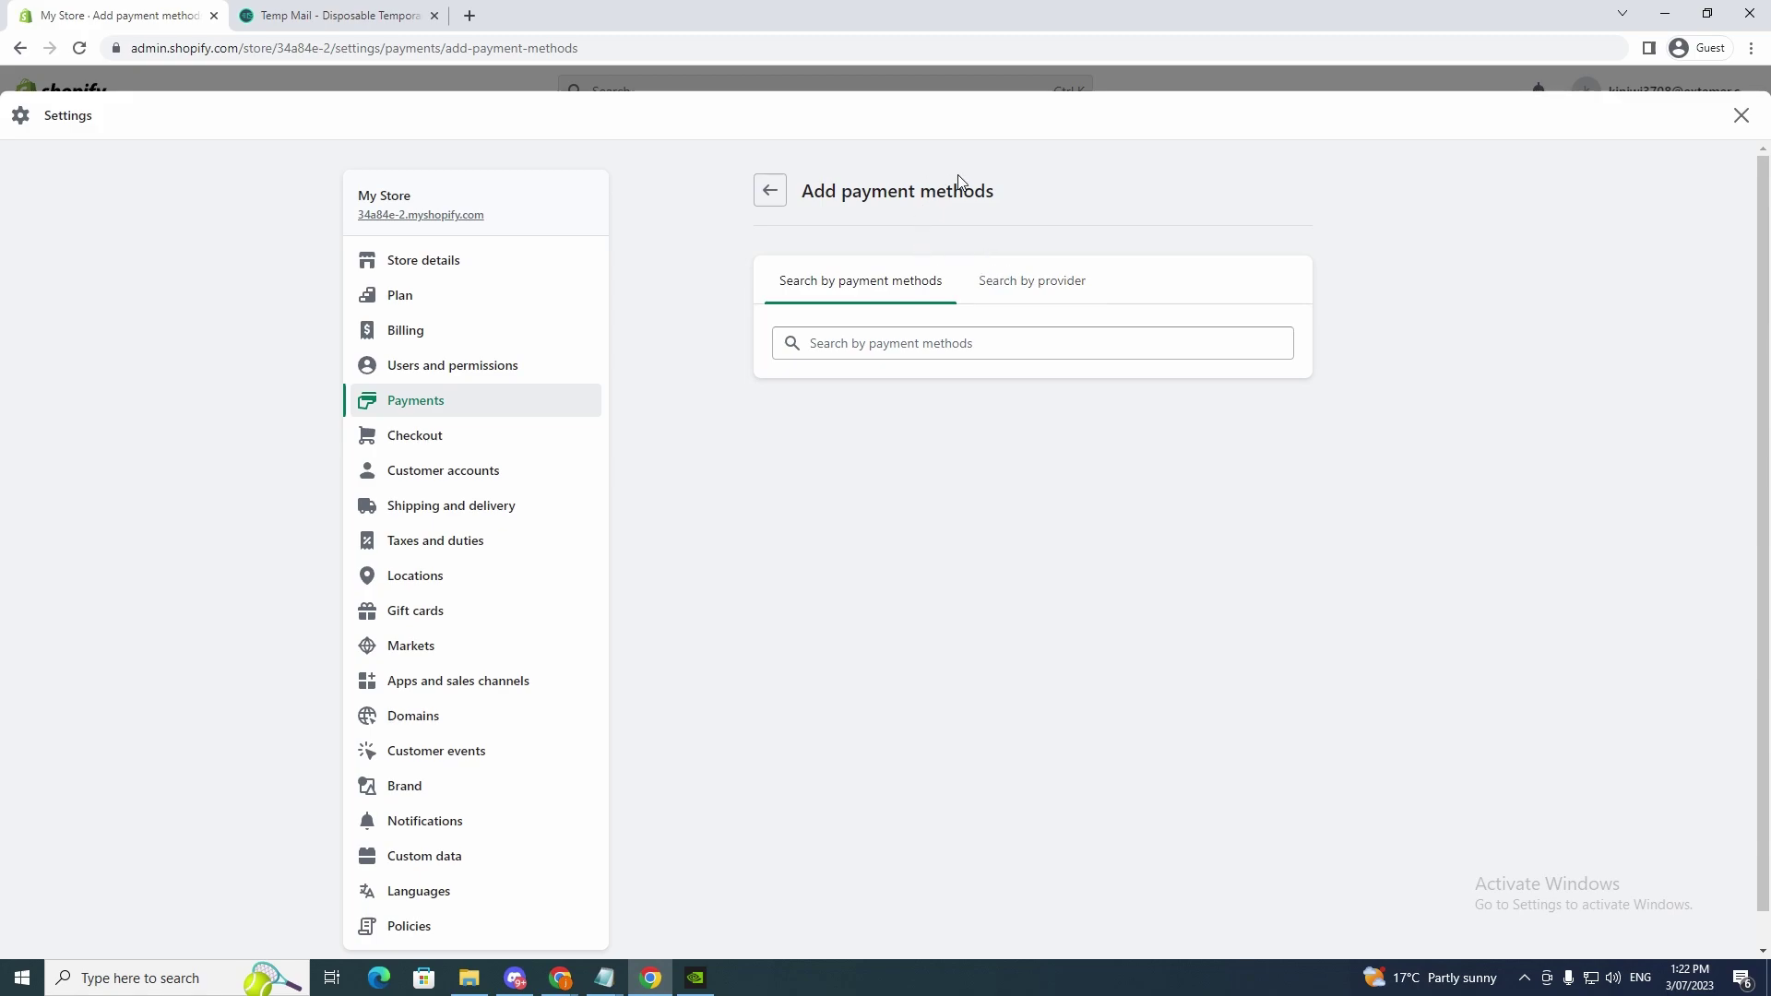
- Search providers for '2chec' and activate 2Checkout Convert Plus by Verifone
click(1043, 285)
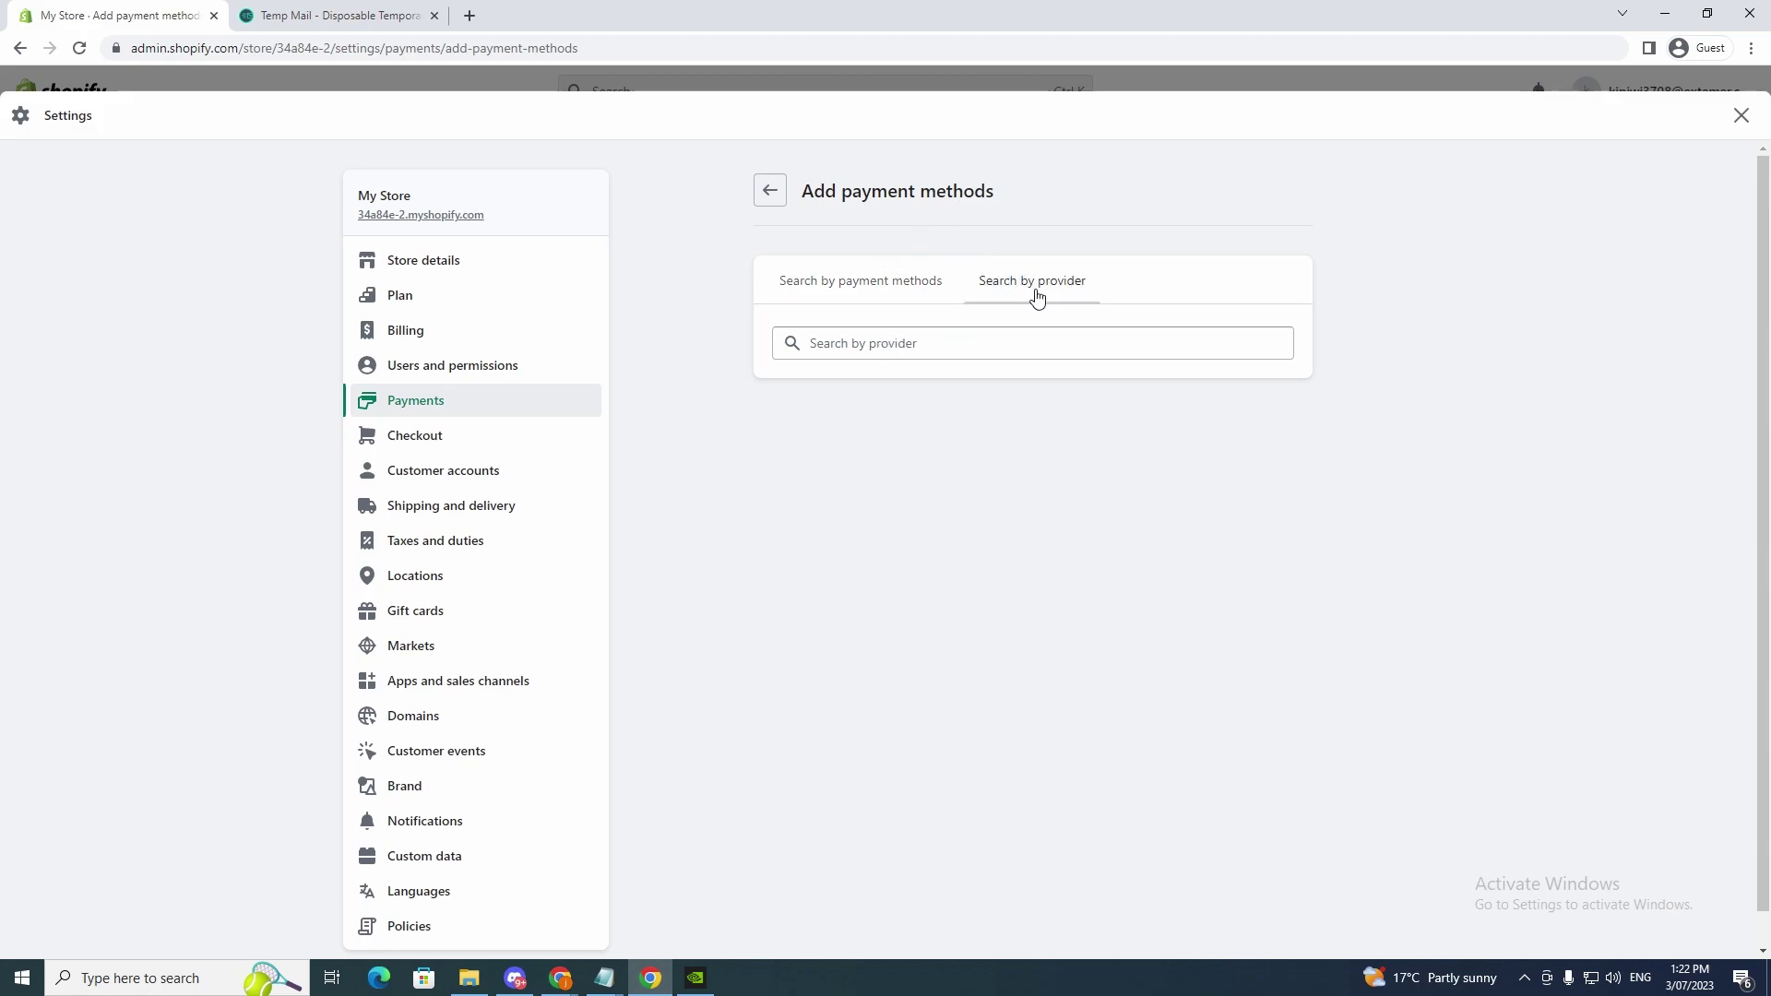
click(968, 341)
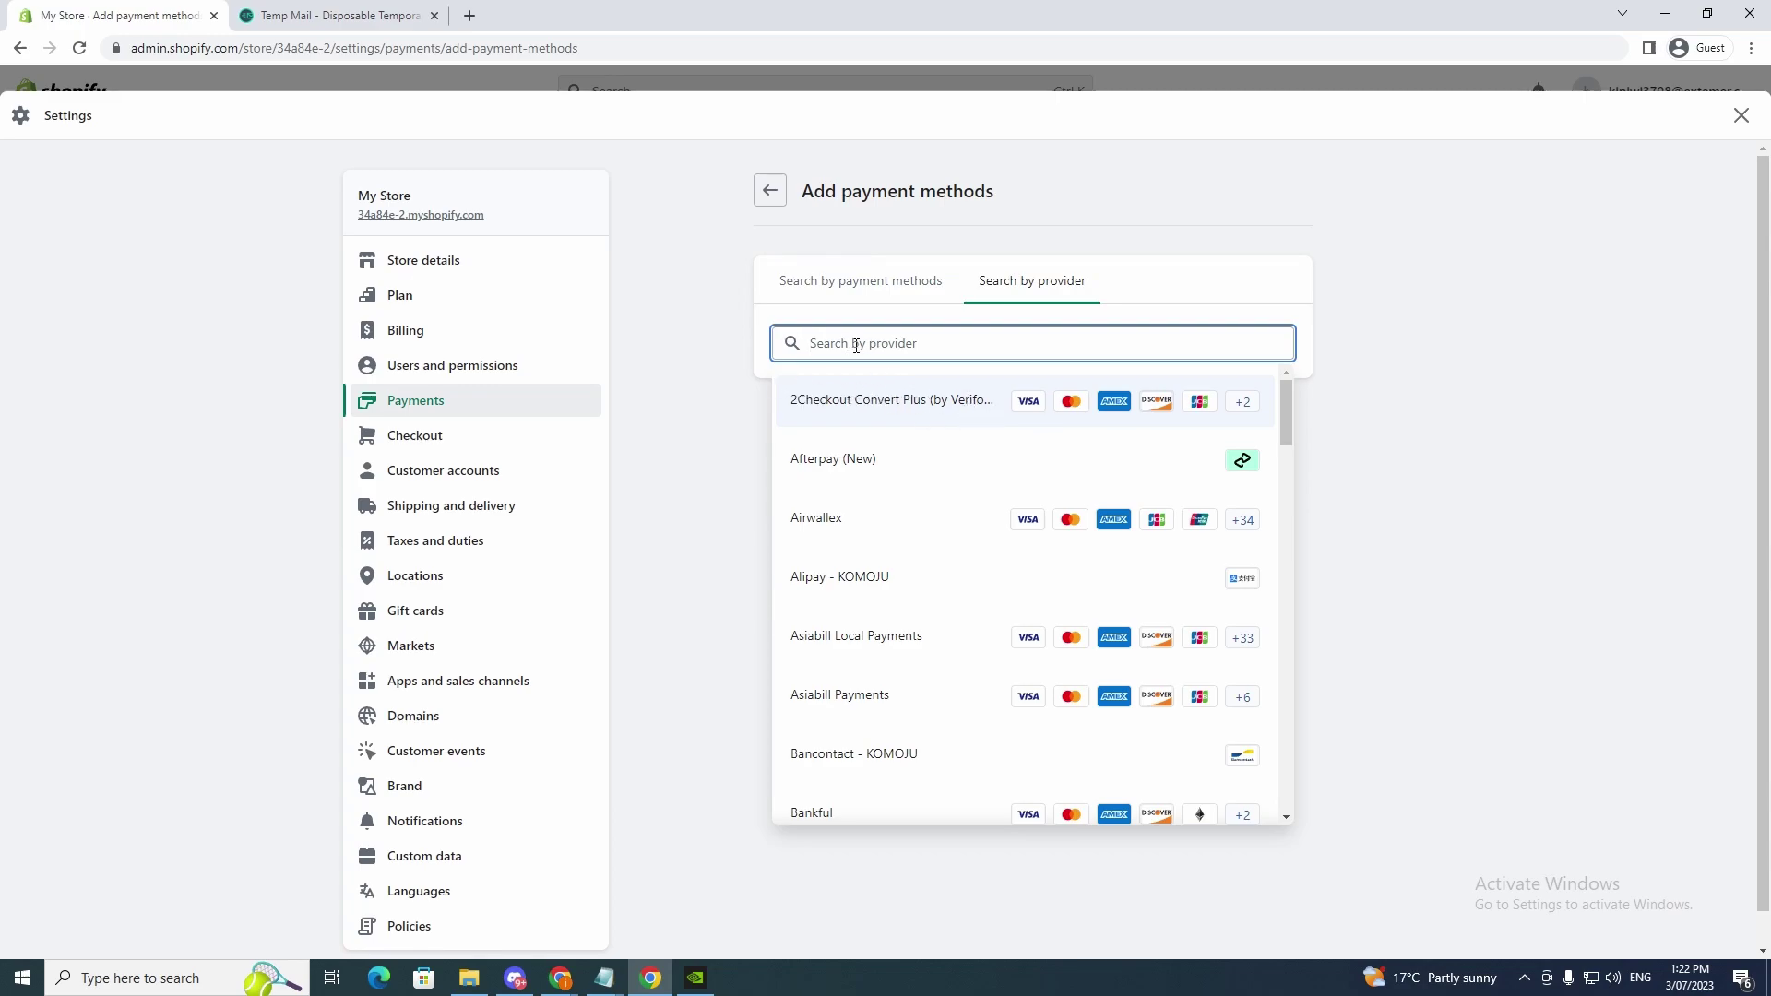
text(2)
text(chec)
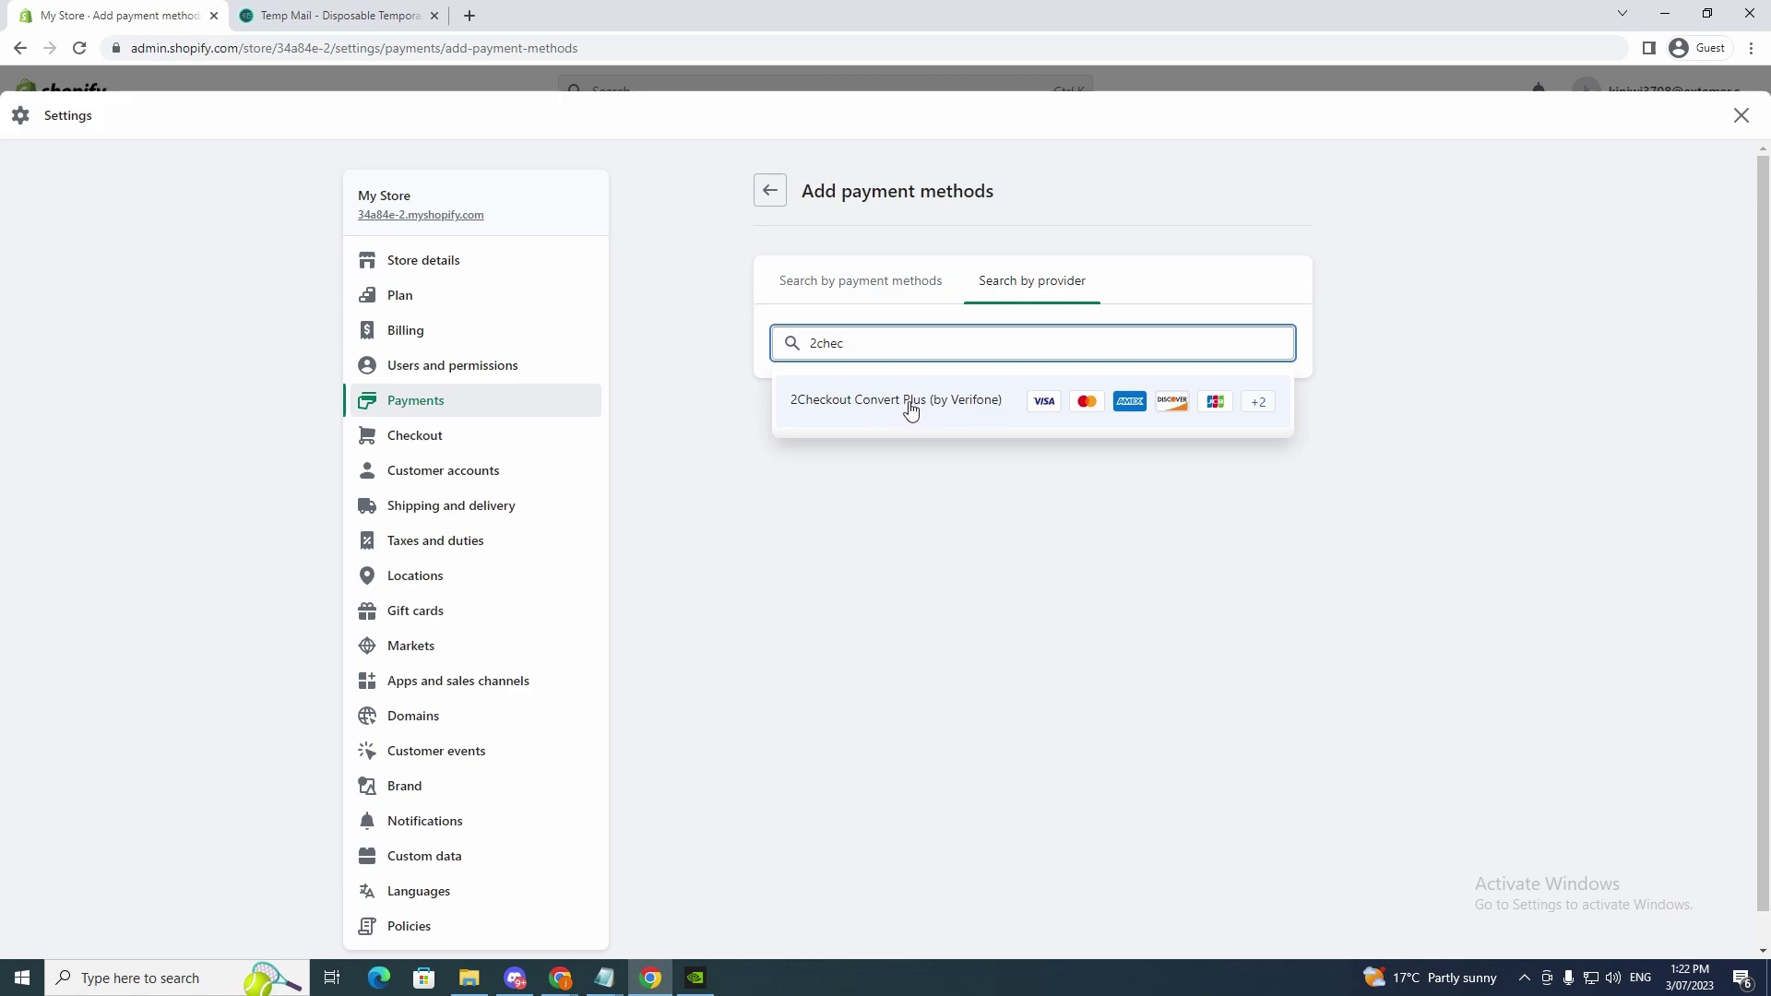
click(925, 404)
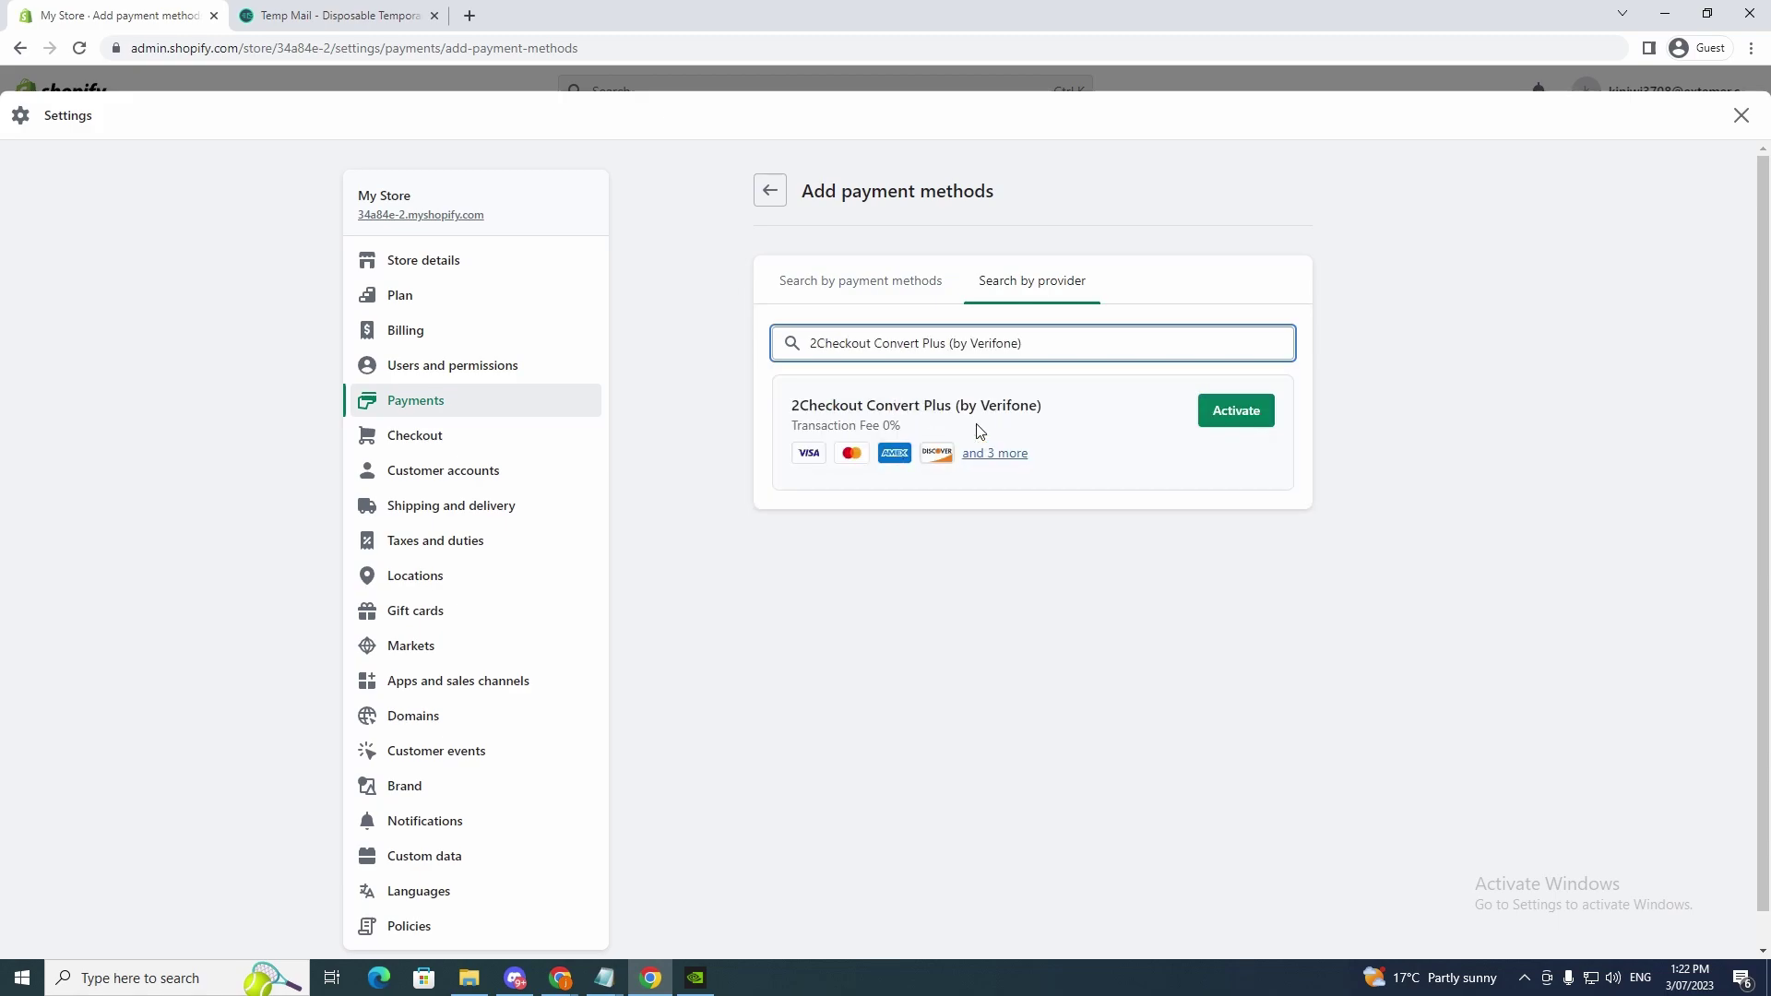
click(1240, 411)
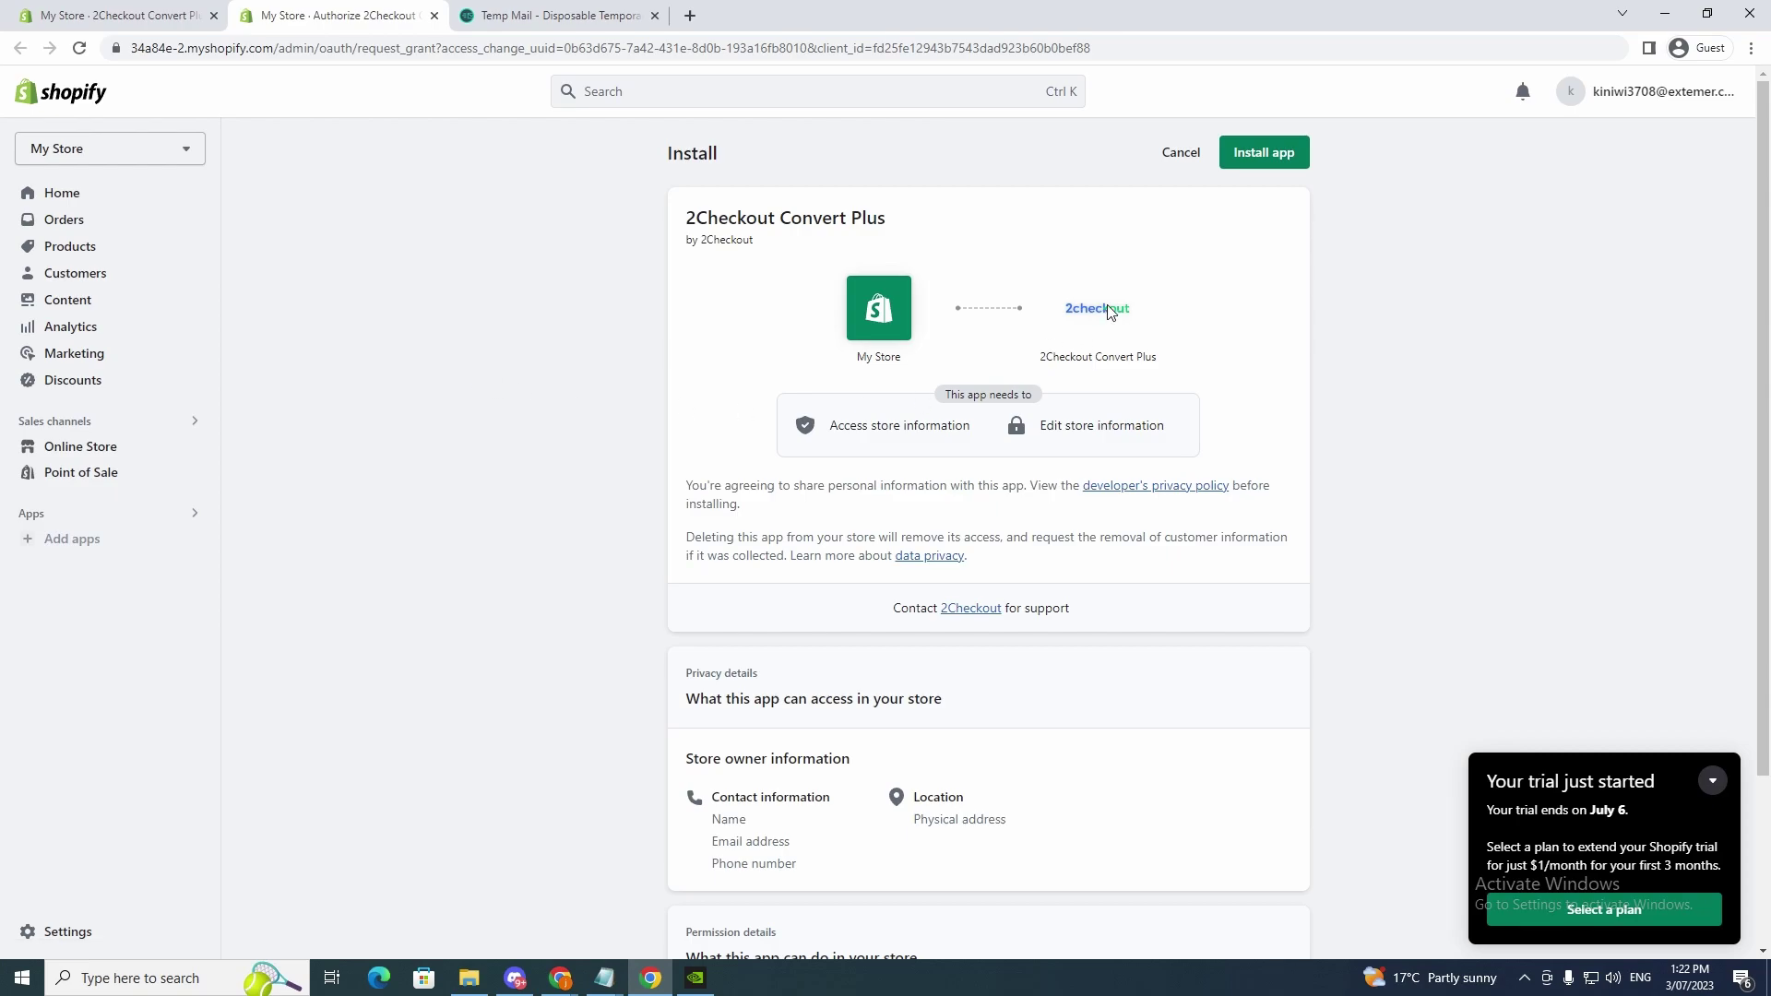
- Install the 2Checkout Convert Plus app from its authorization page
click(1283, 153)
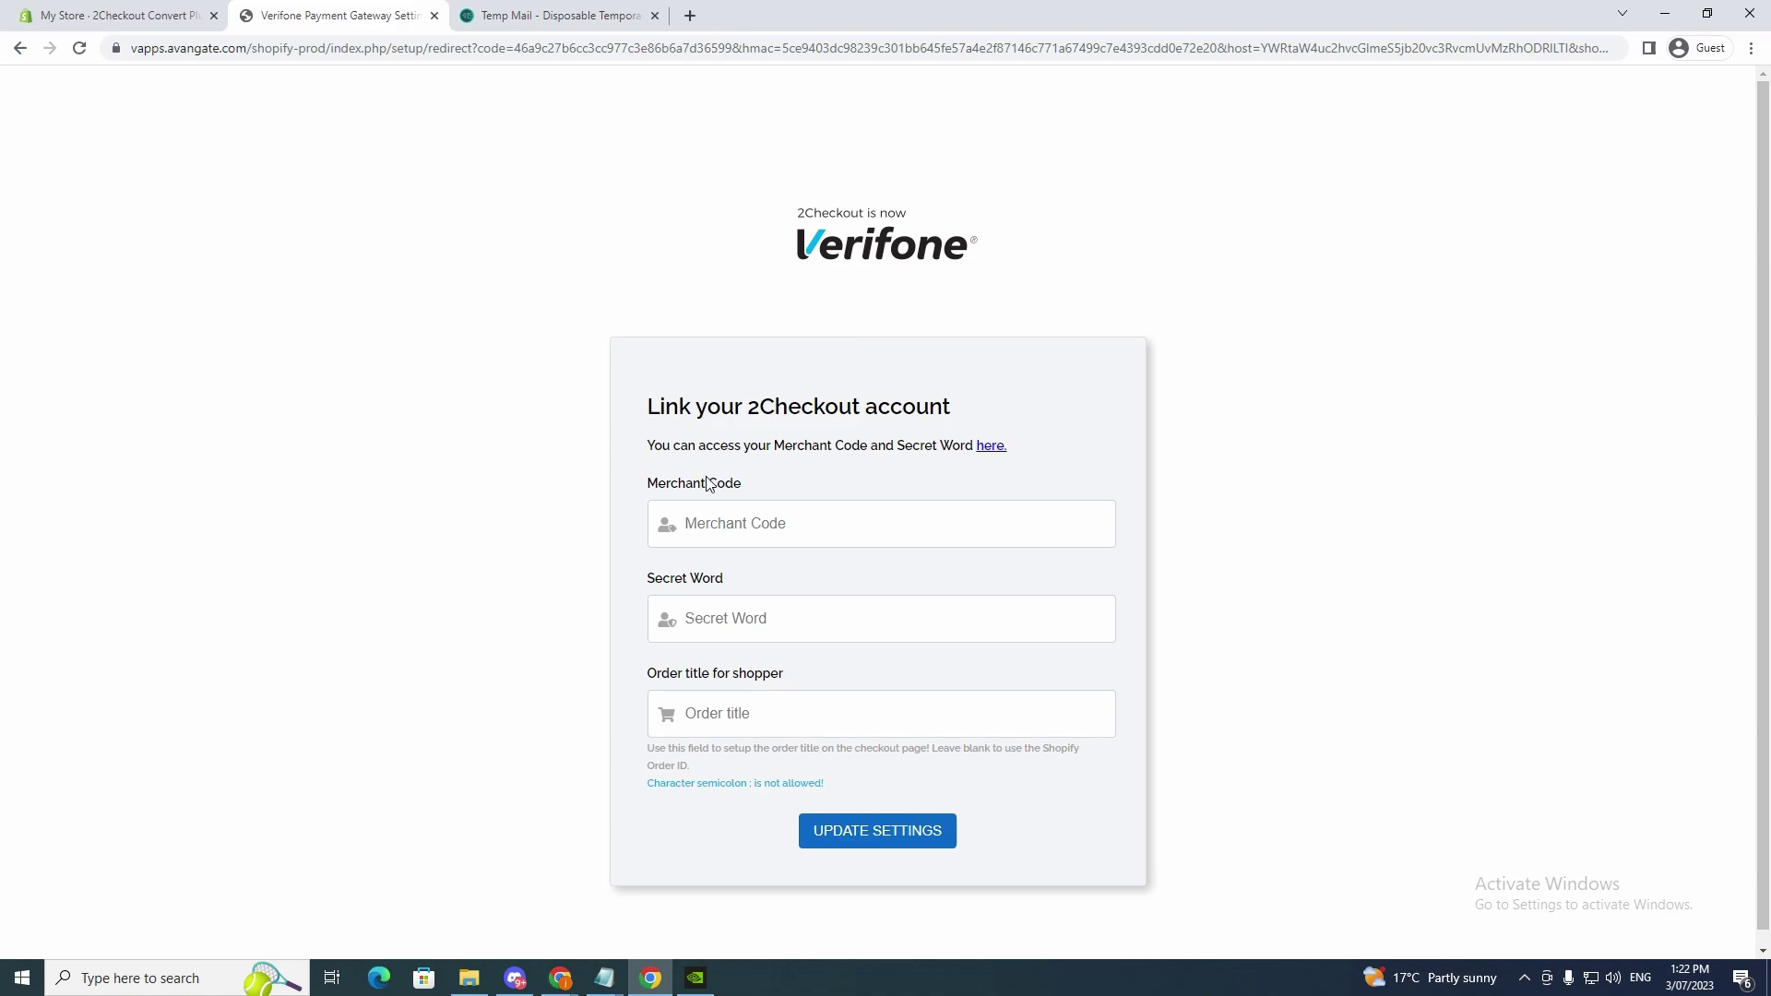
- Open the 2Checkout Cpanel login via the 'here' link, then return to Shopify Payments
click(991, 447)
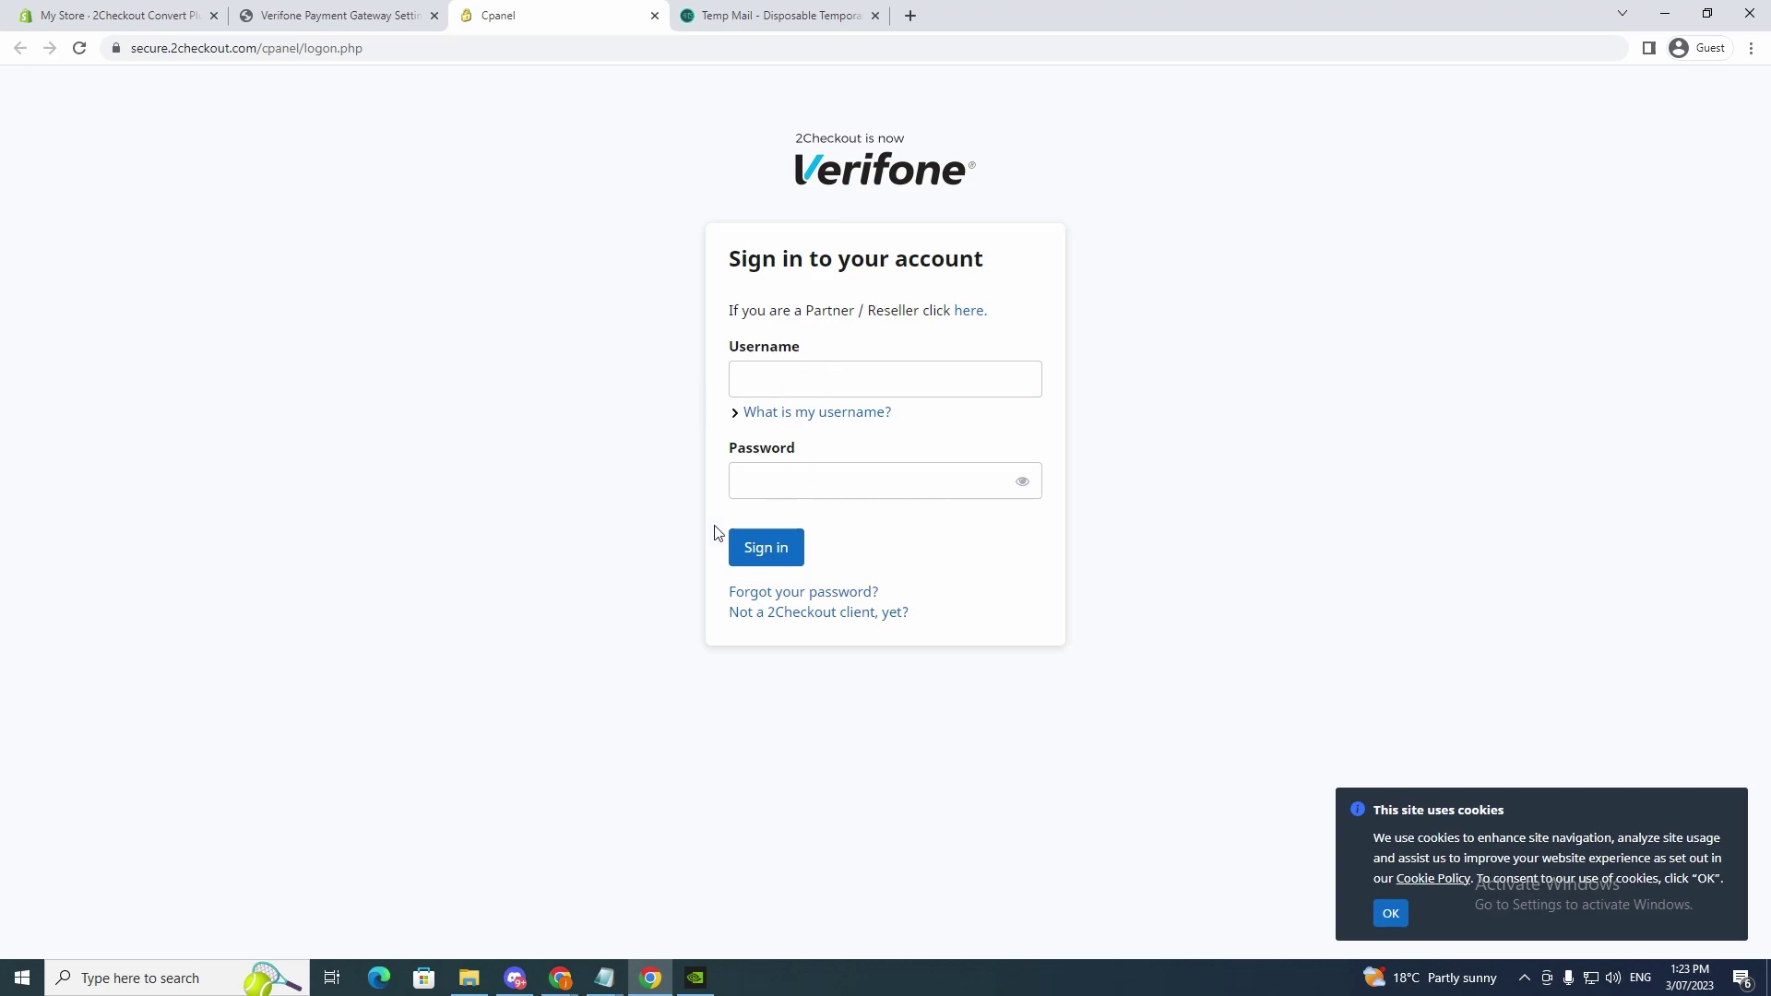
click(371, 18)
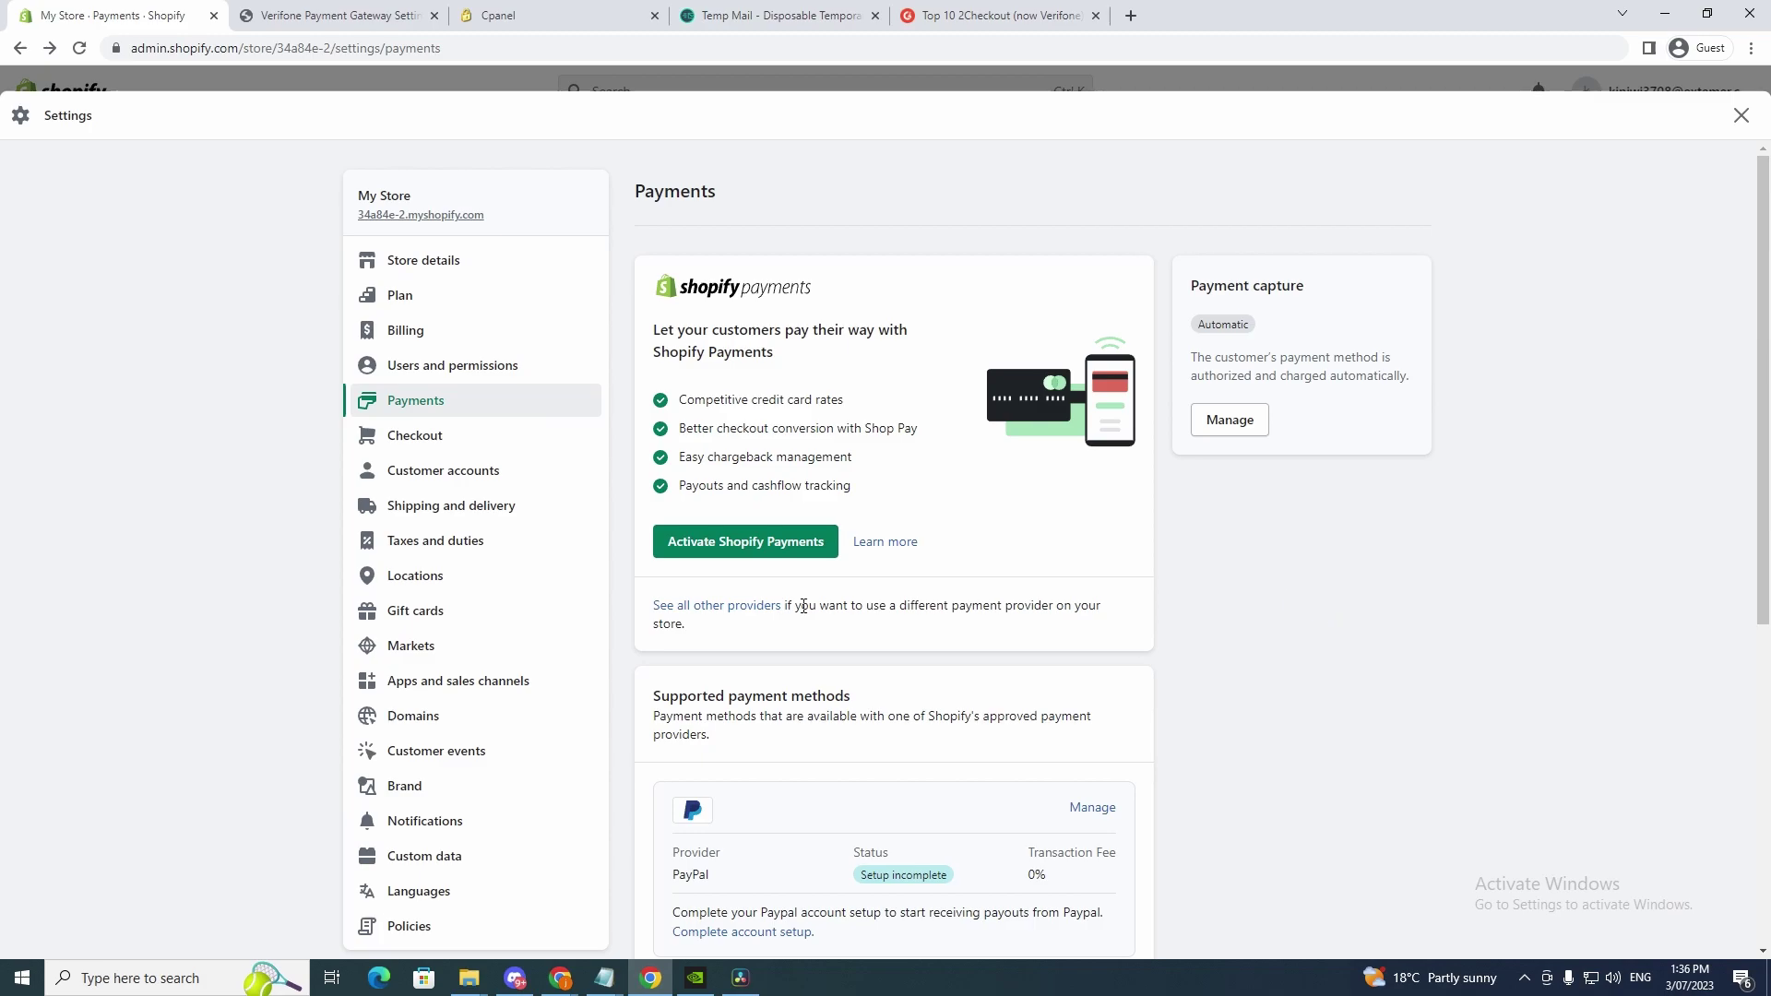
- Filter third-party providers by '2chec' and open the 2Checkout provider page
click(726, 612)
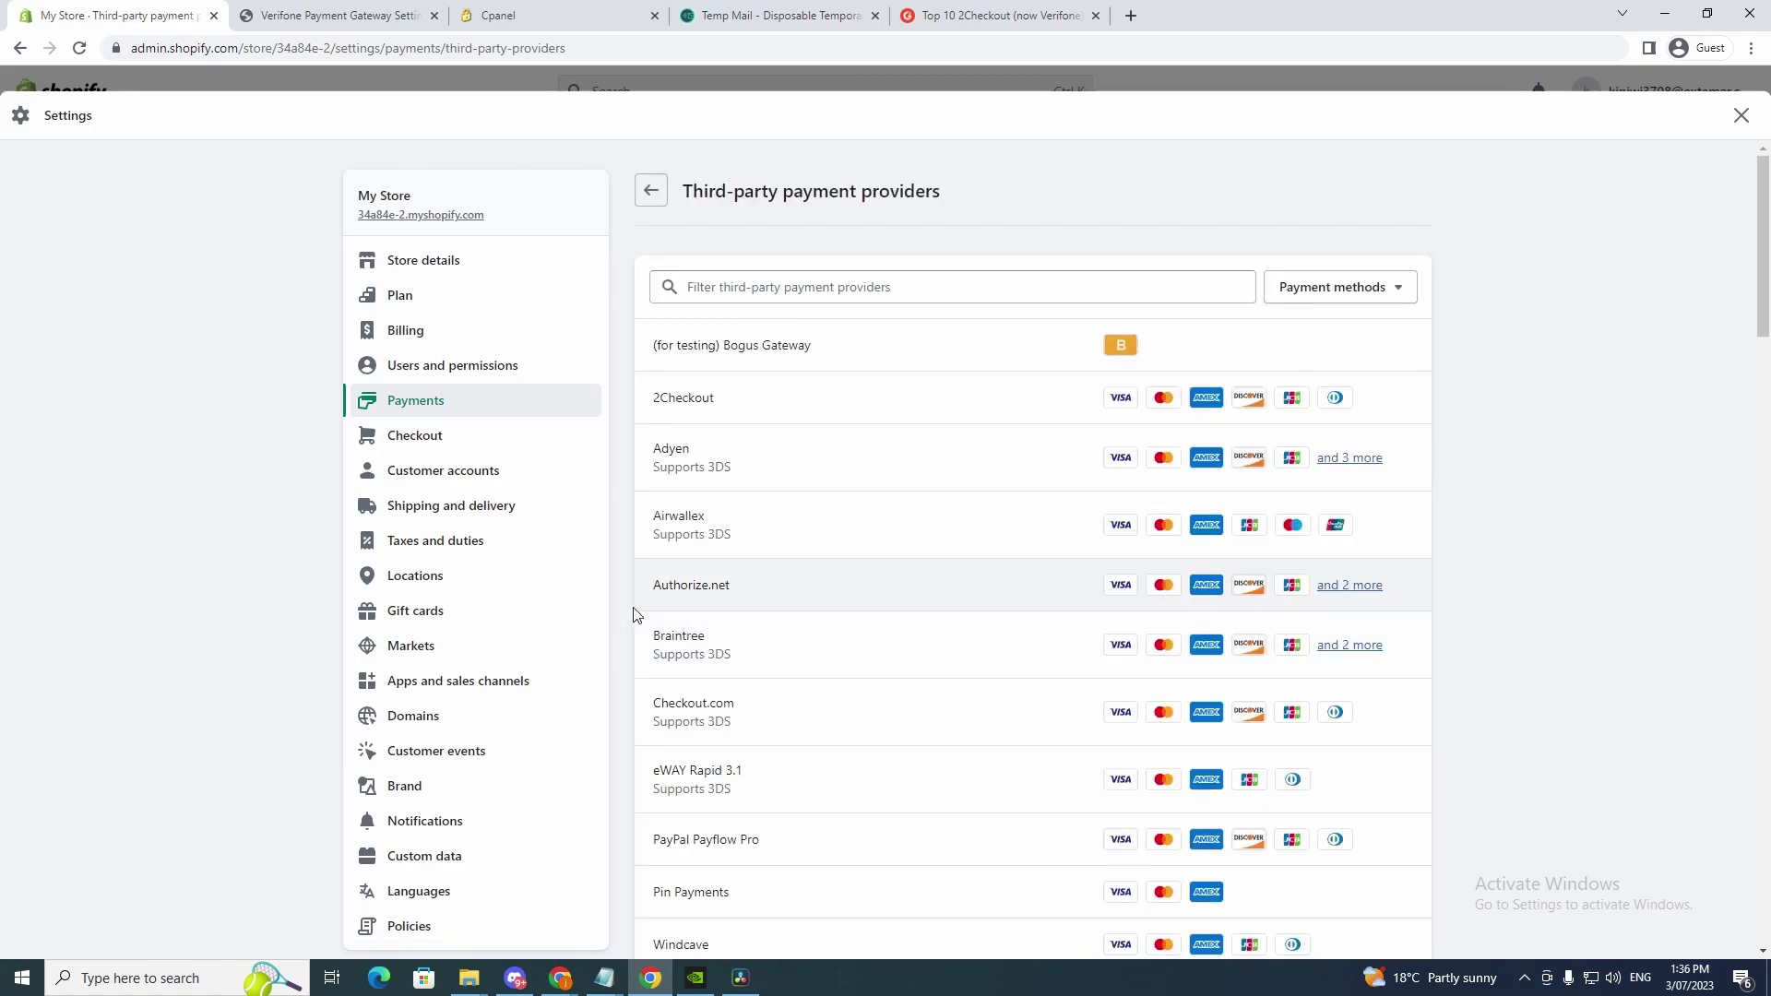
click(754, 293)
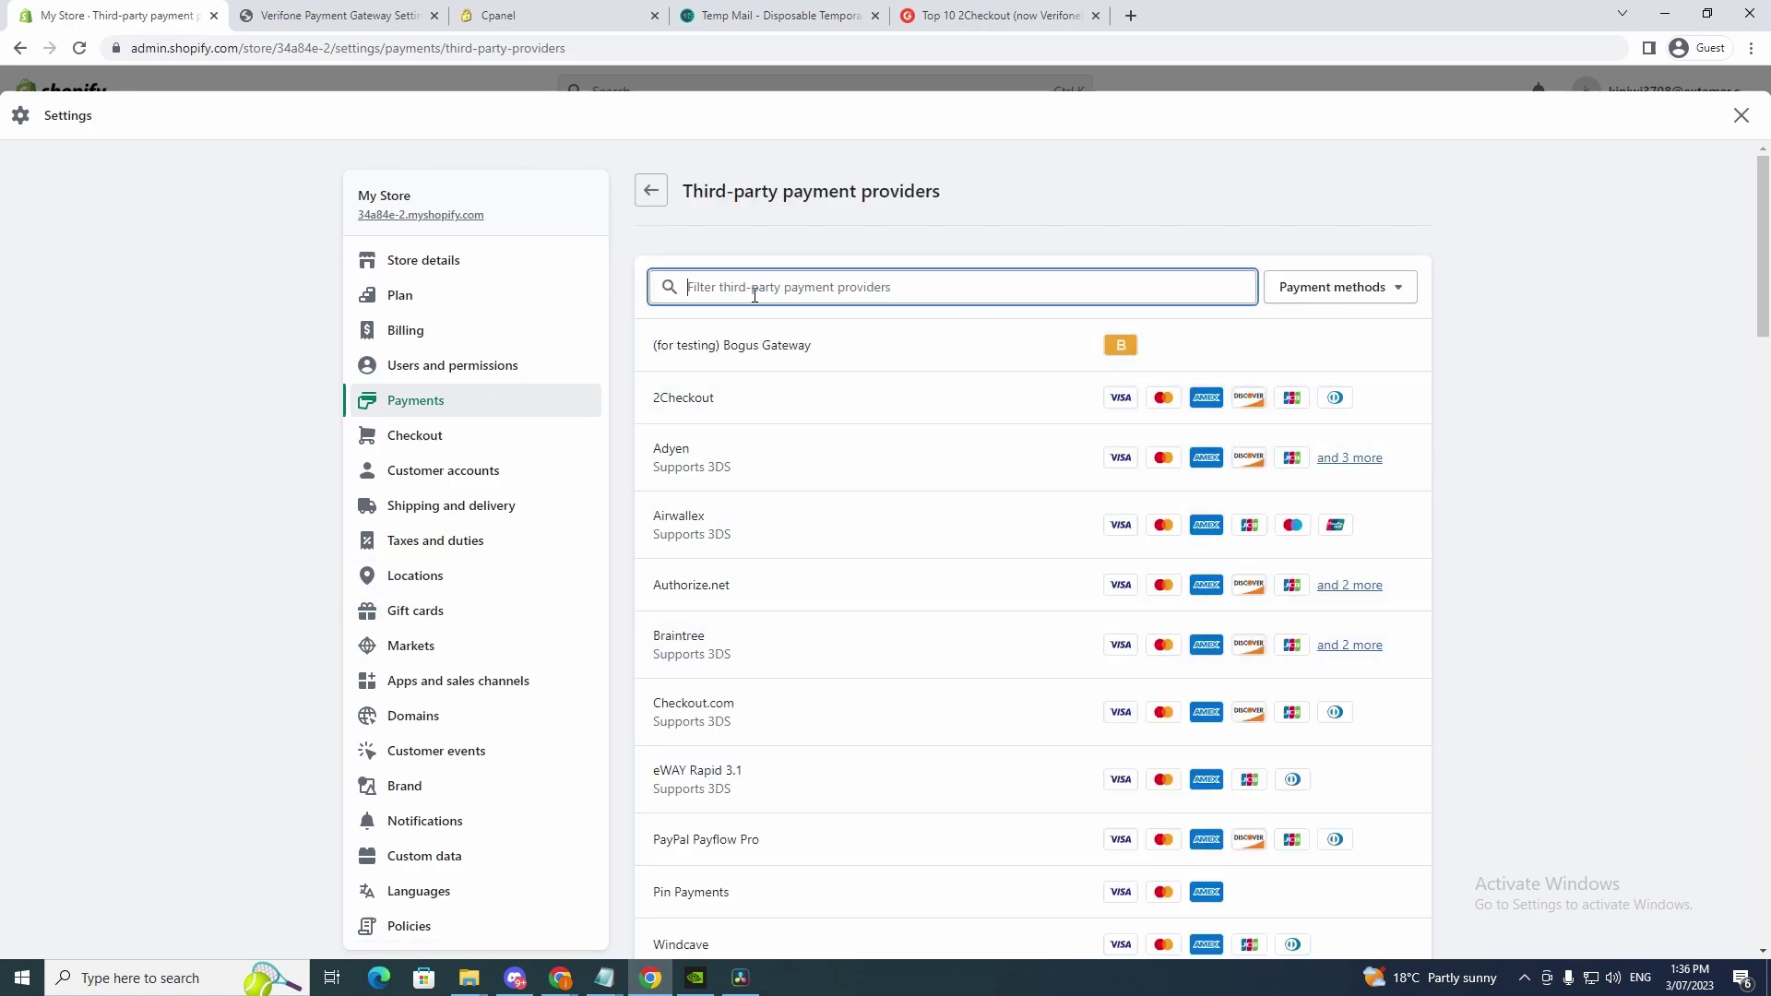
text(2chec)
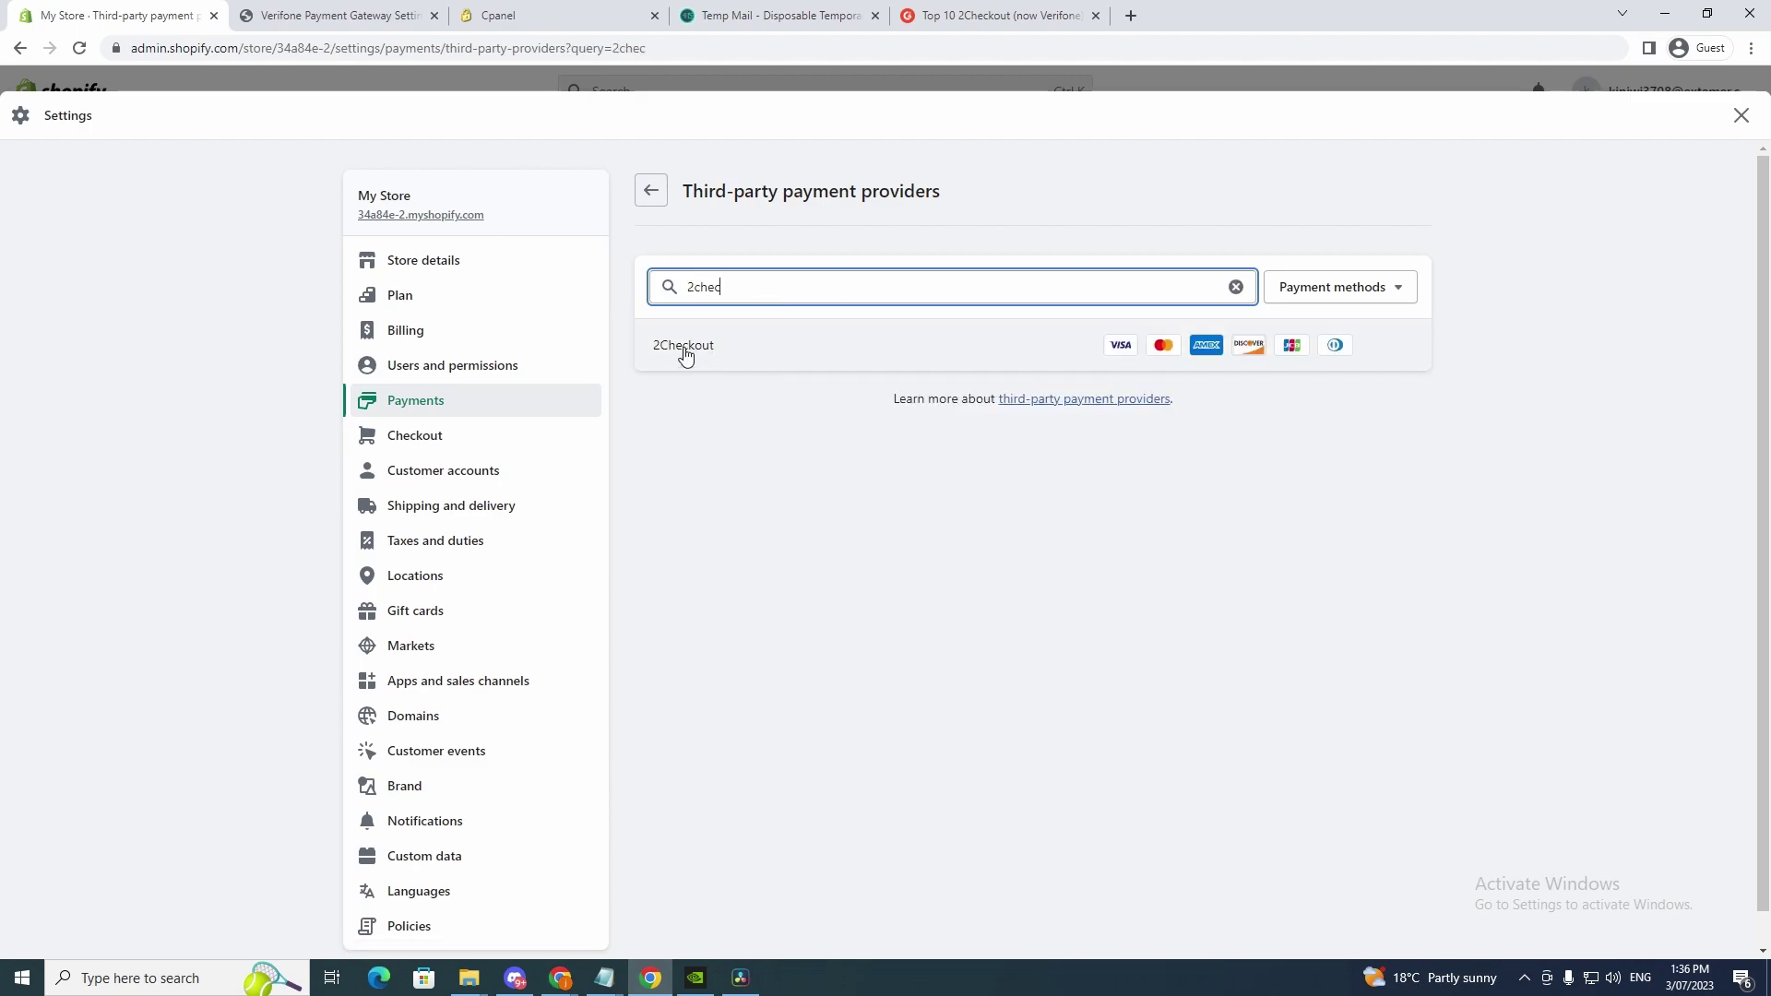
click(683, 350)
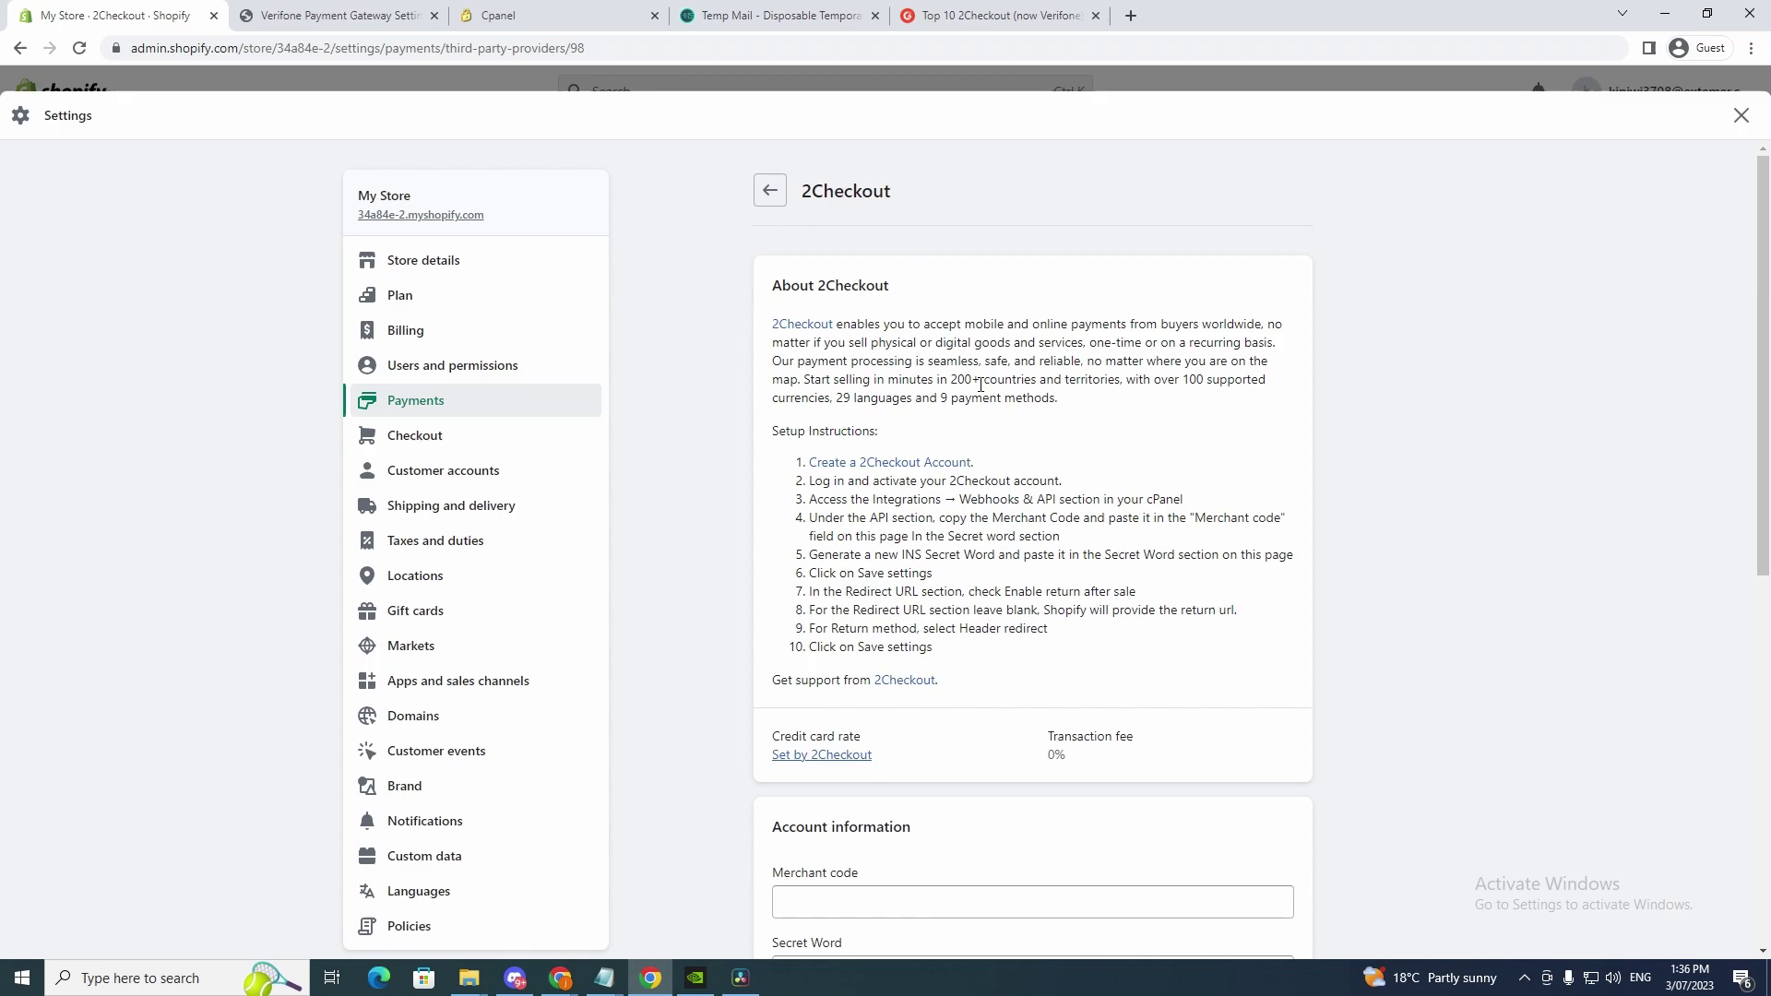
scroll(899, 352, down, 1)
scroll(817, 325, up, 1)
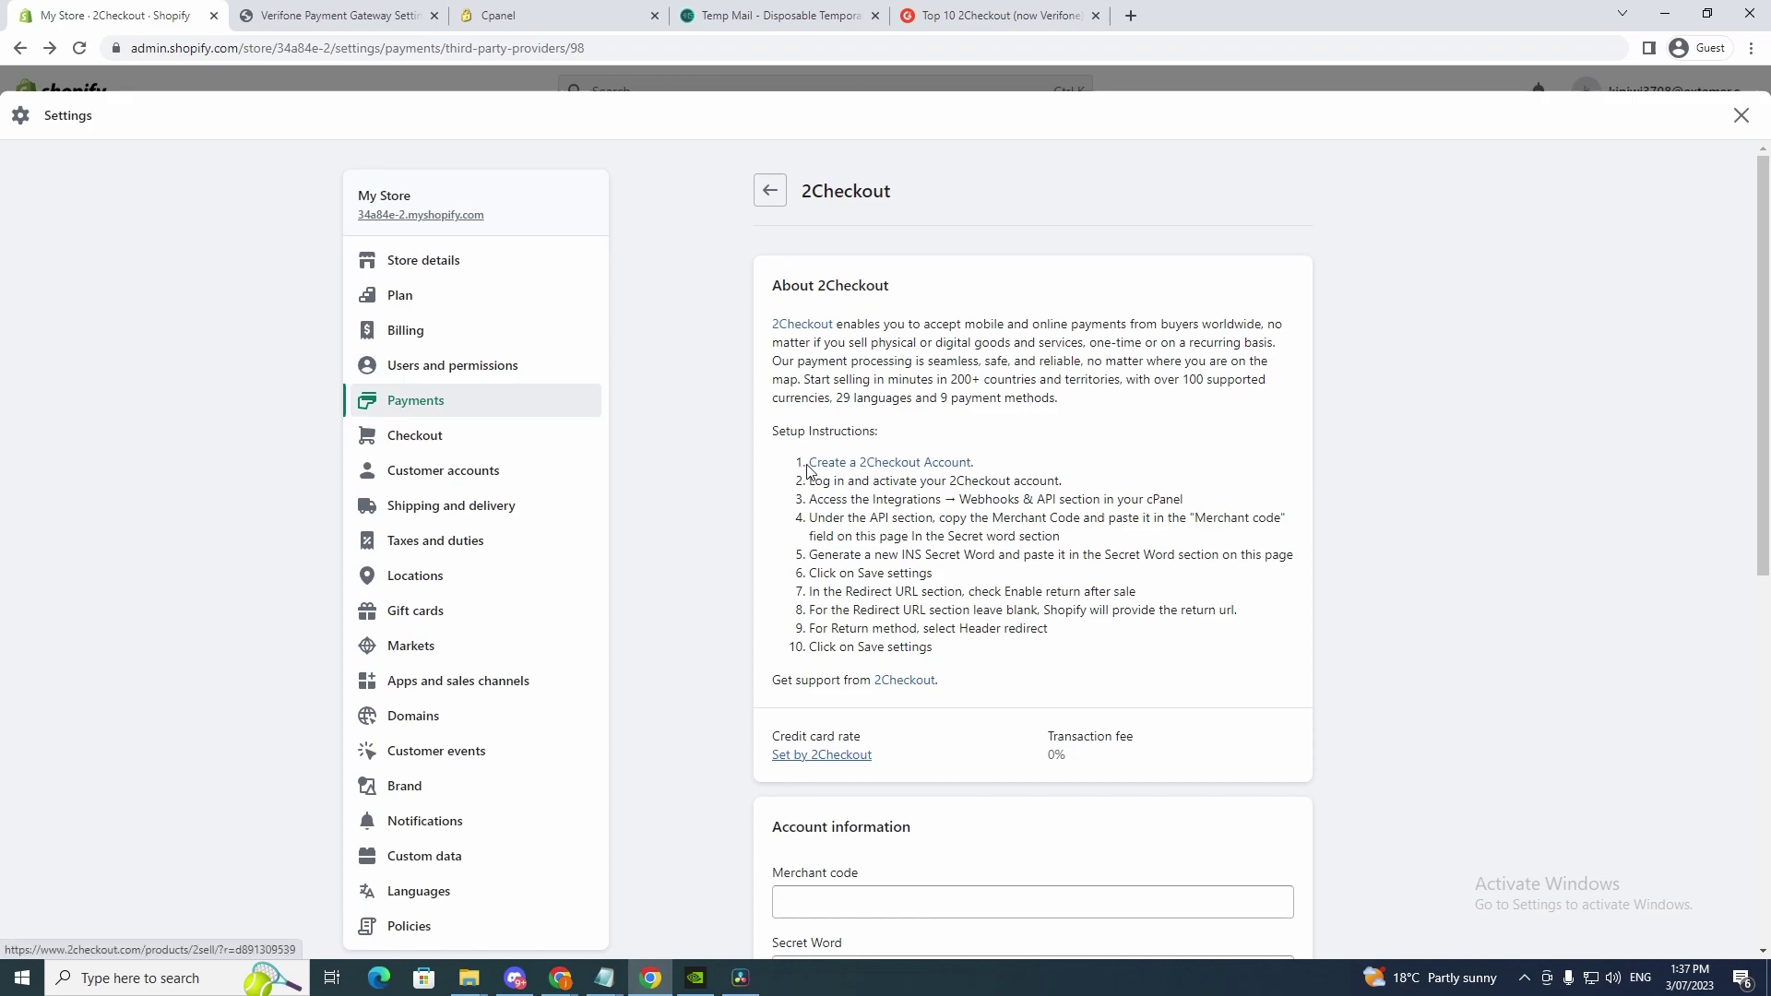
- Bring up the context menu for the 'Create a 2Checkout Account' link
right_click(907, 467)
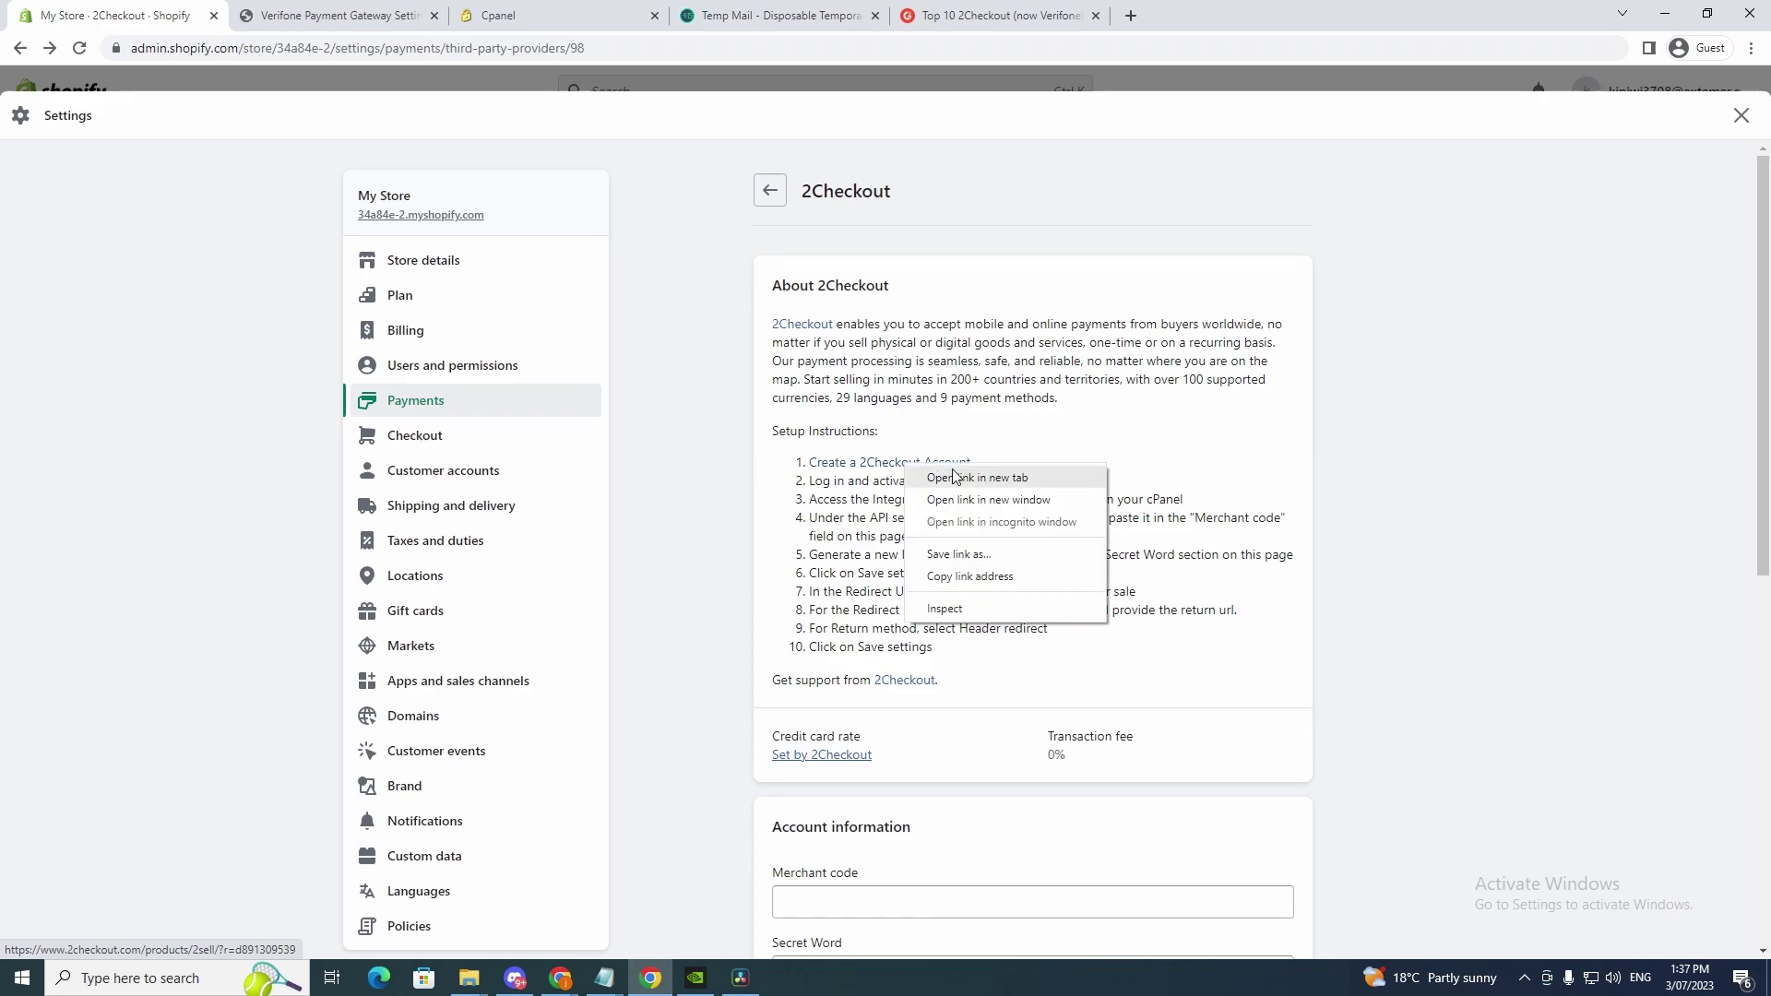
- Open the account link as a new 2Sell tab, view it, then return to Shopify
click(966, 480)
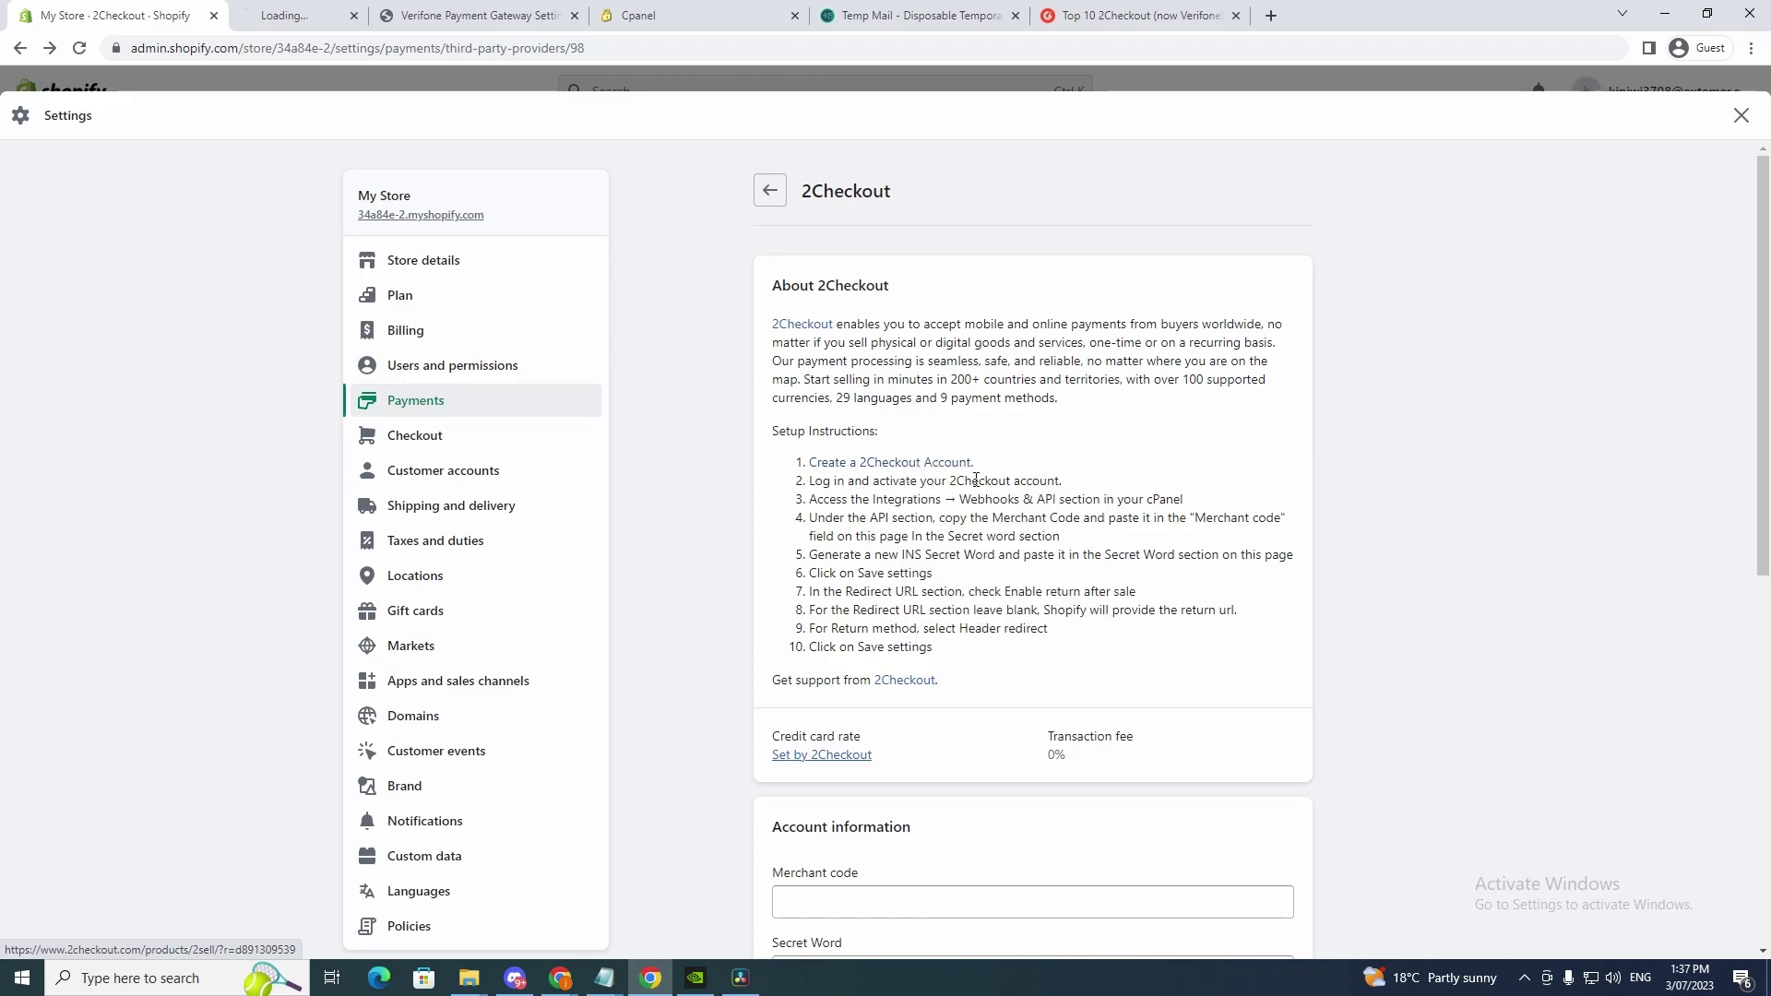
click(329, 16)
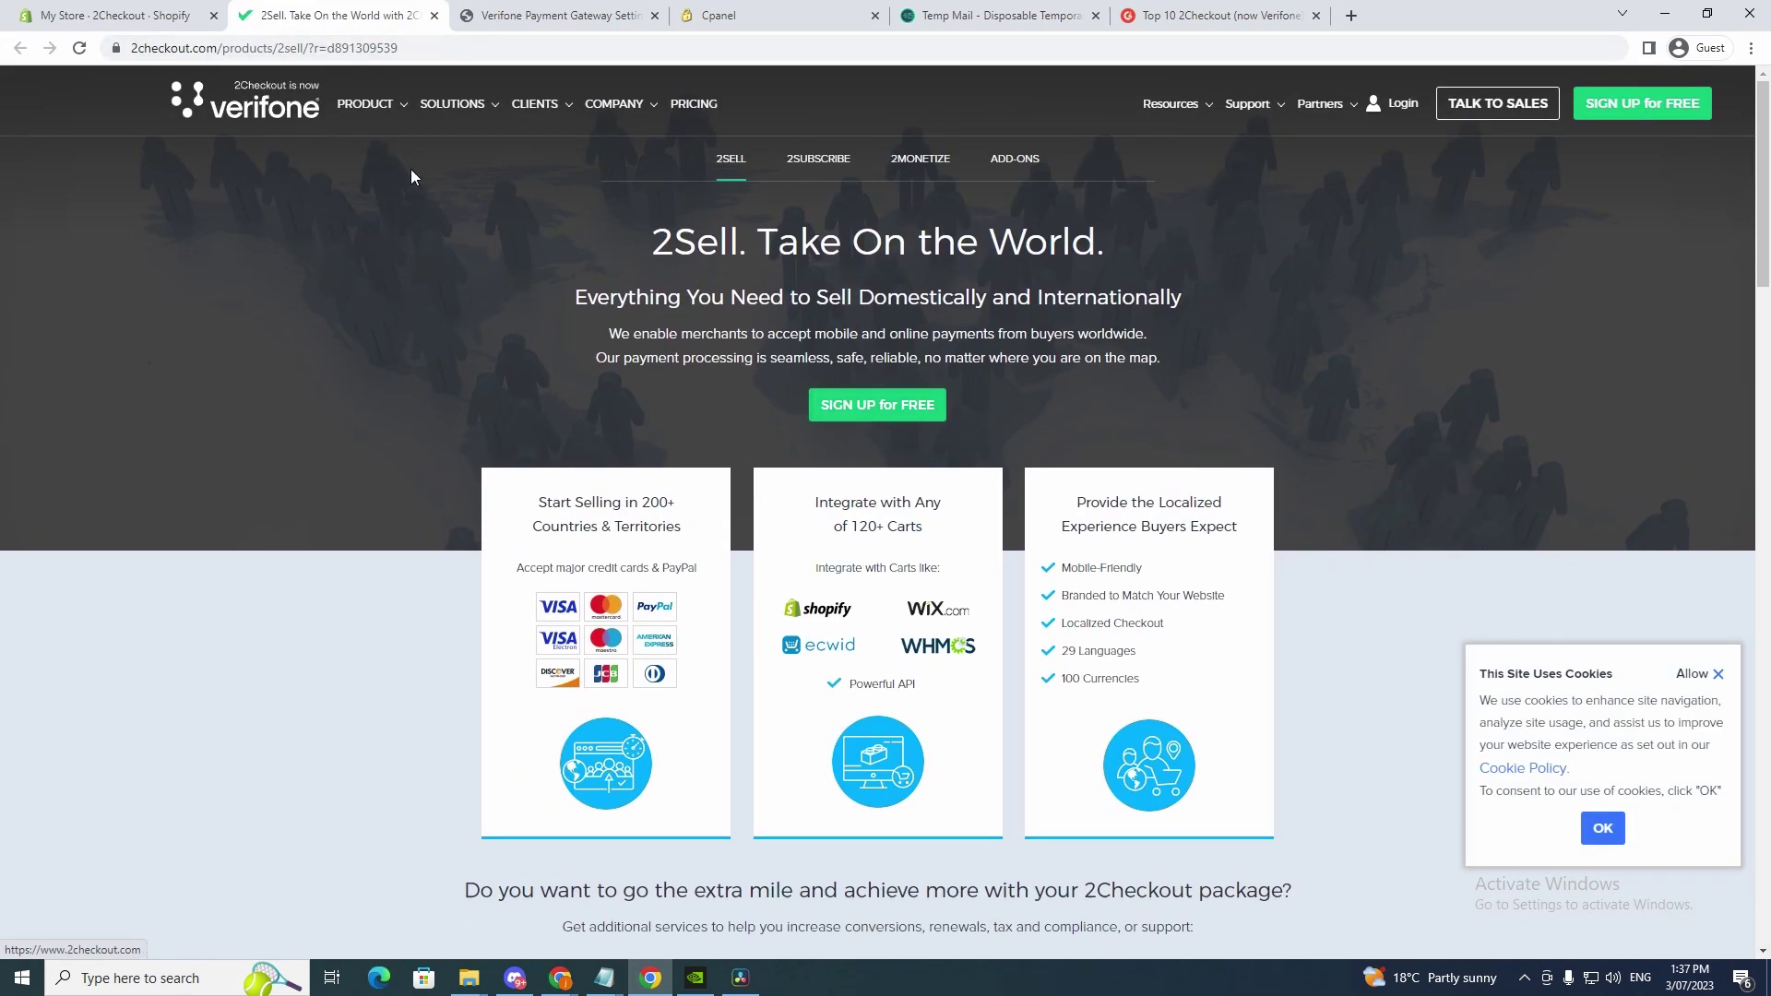
click(149, 16)
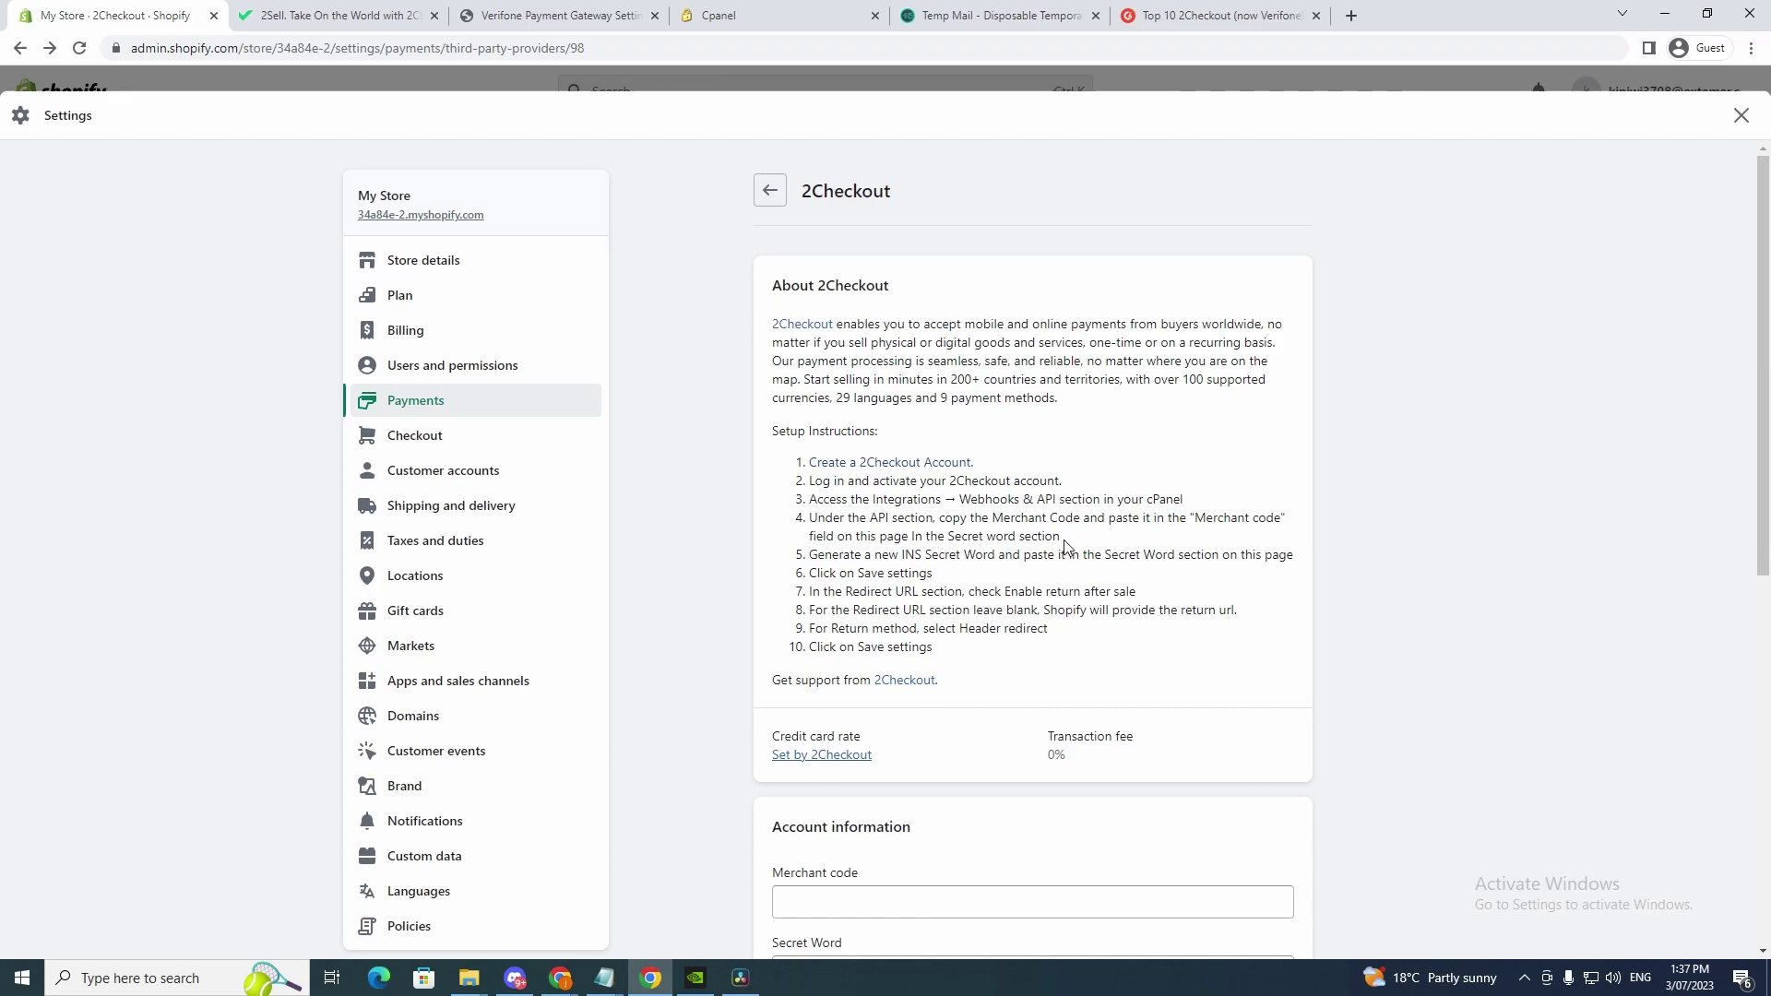
scroll(1066, 546, down, 1)
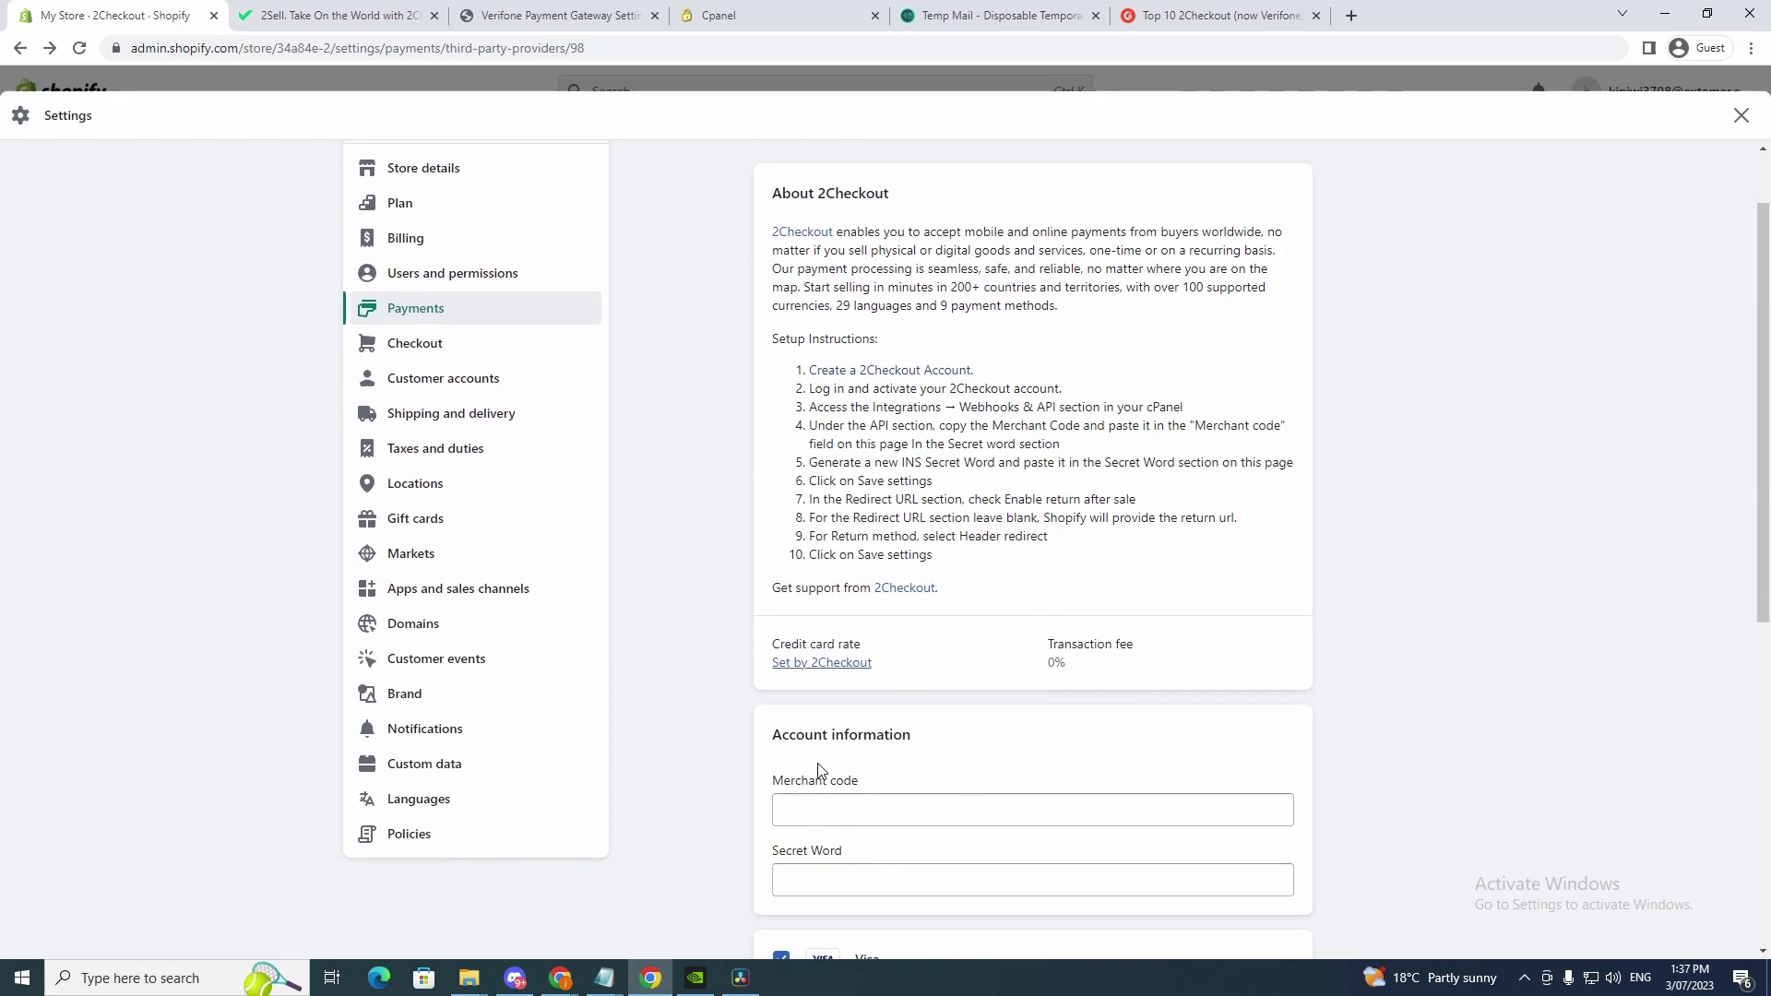
scroll(818, 769, up, 1)
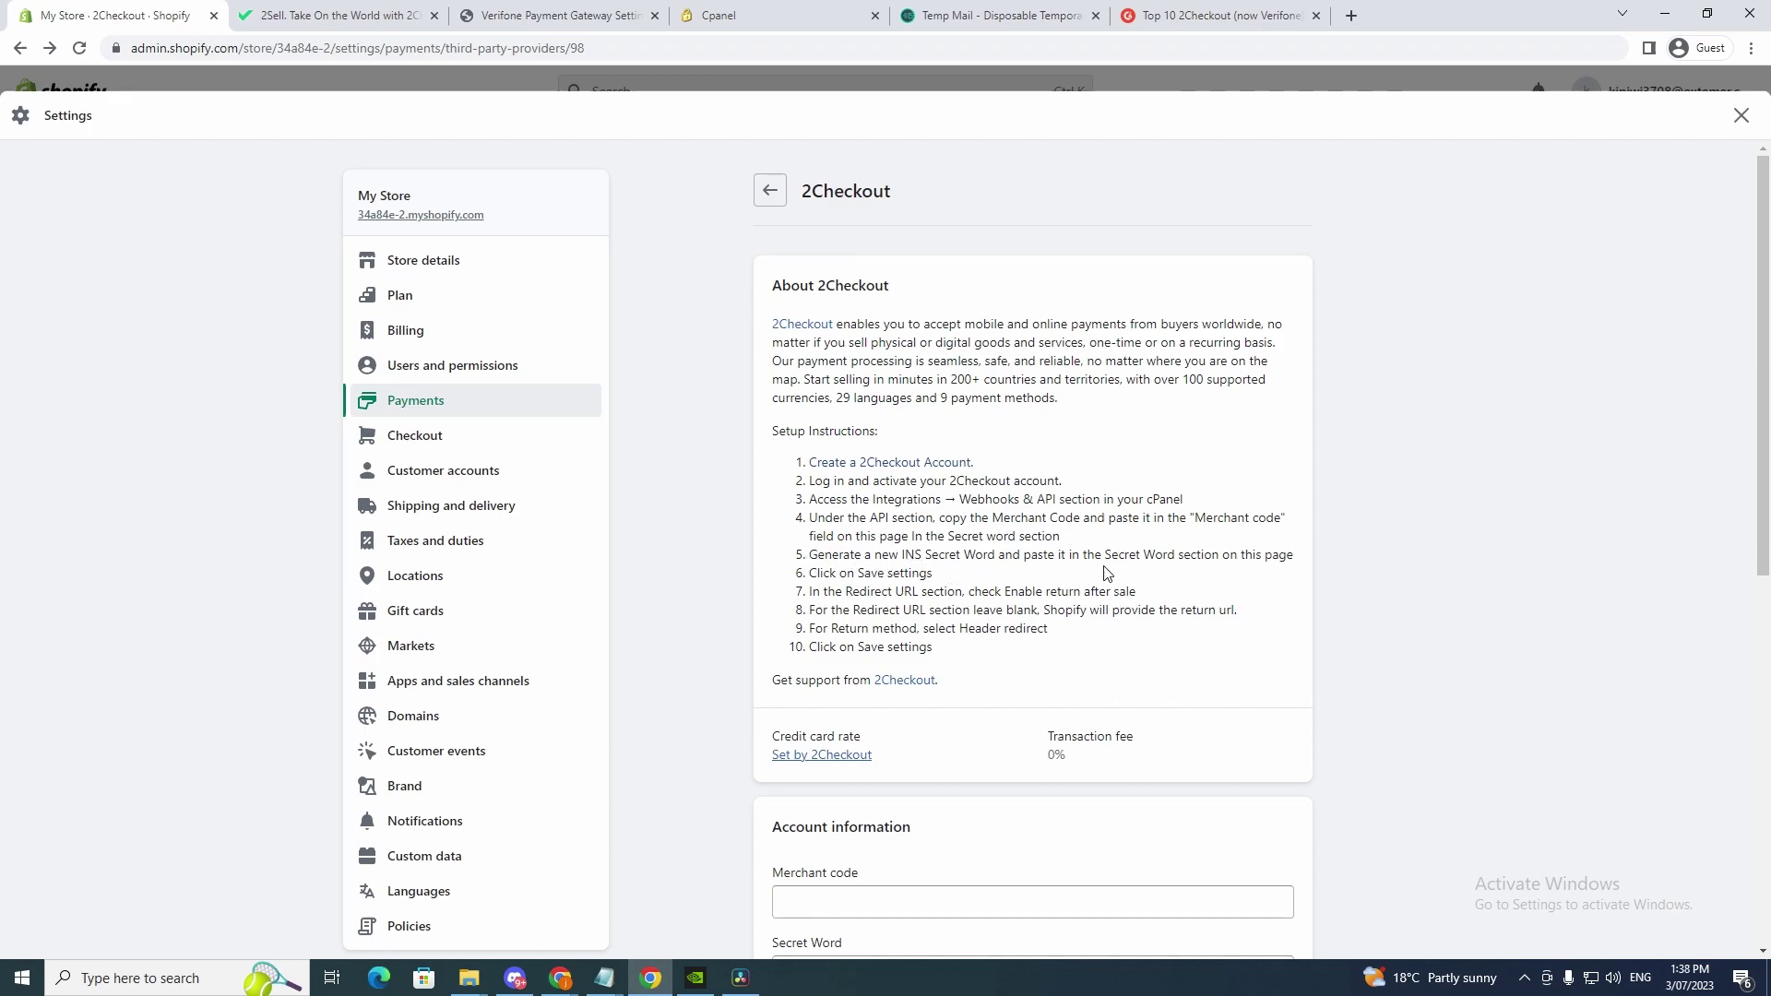
scroll(1119, 593, down, 2)
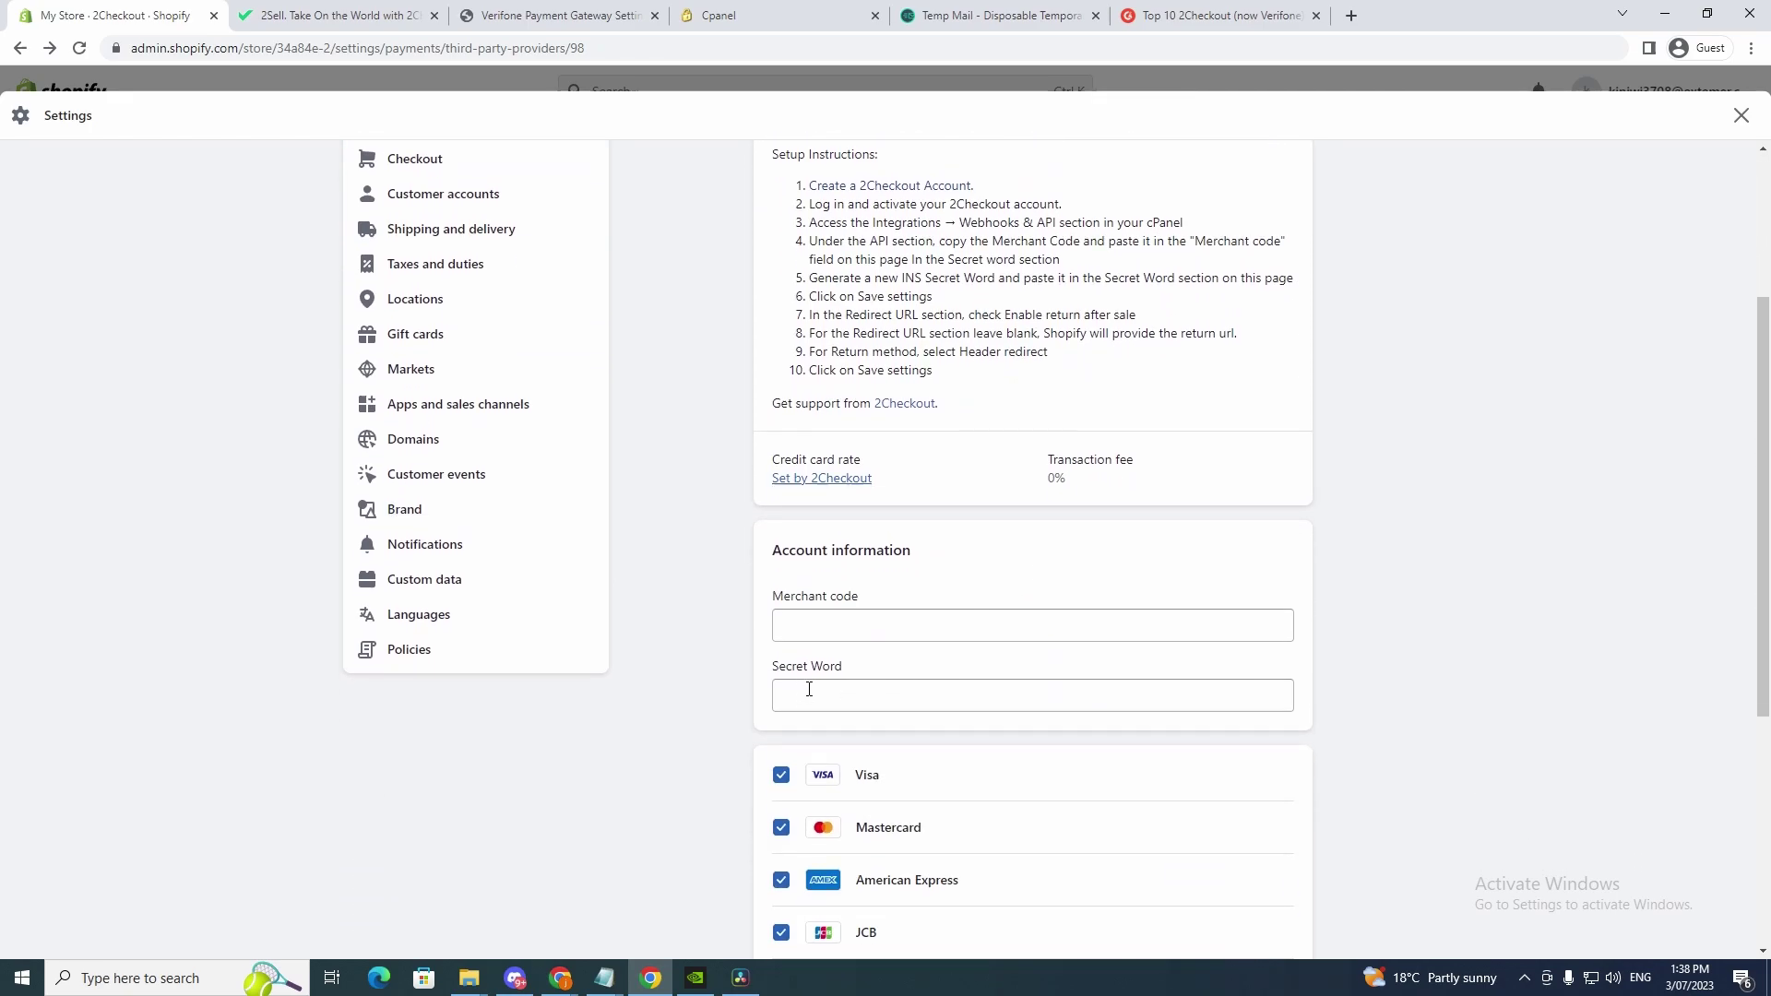
click(839, 696)
scroll(839, 691, up, 1)
scroll(838, 691, up, 1)
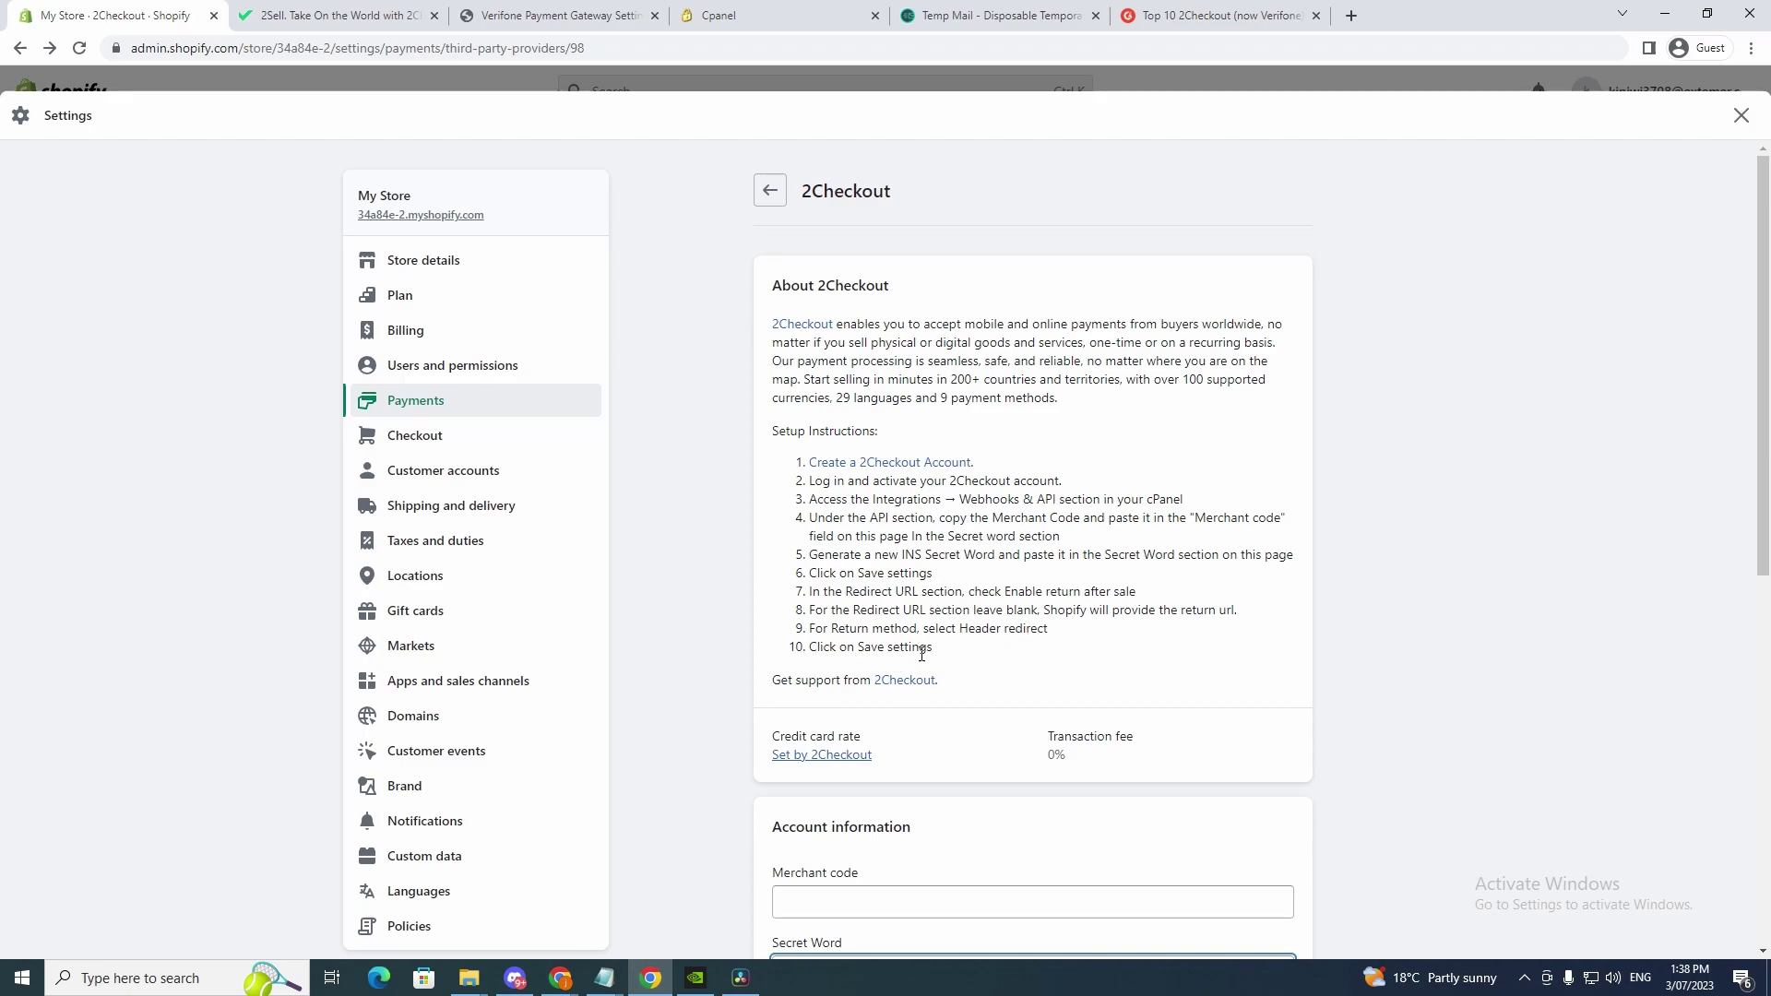
scroll(922, 652, down, 1)
scroll(1204, 546, up, 1)
- Open the 2Checkout support link in a new tab, view the 2Sell sign-up form, return to Shopify
right_click(913, 682)
click(964, 703)
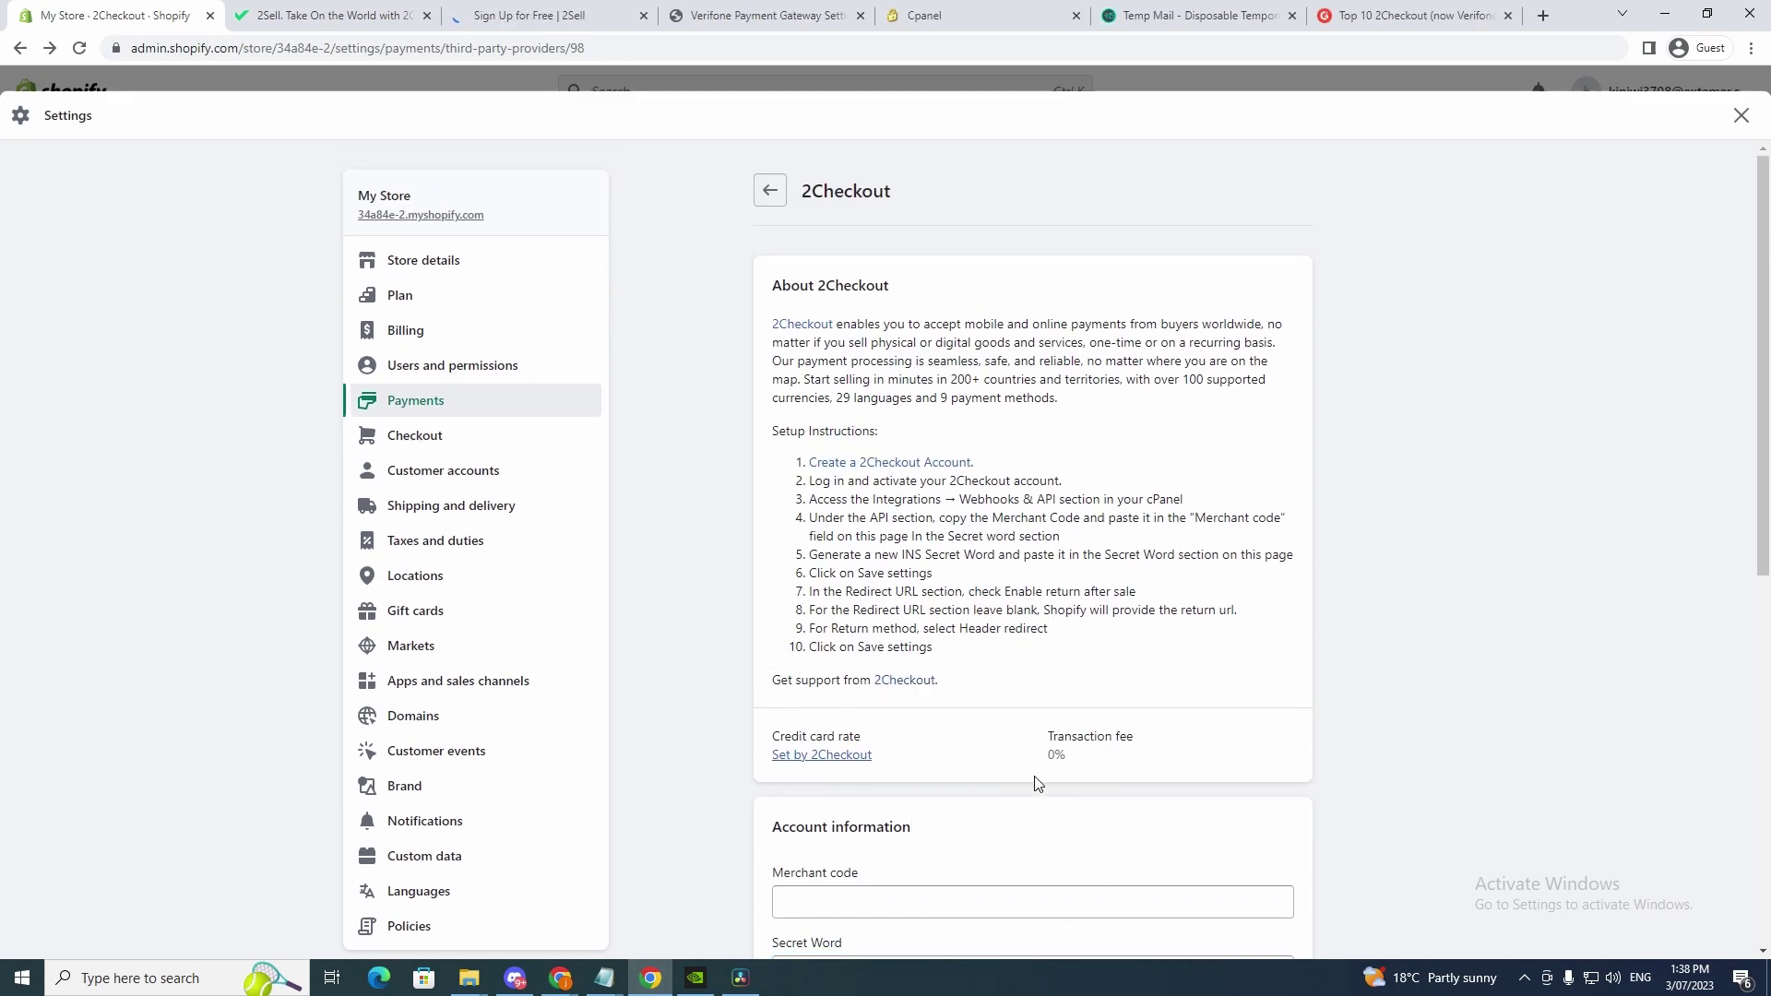
click(509, 17)
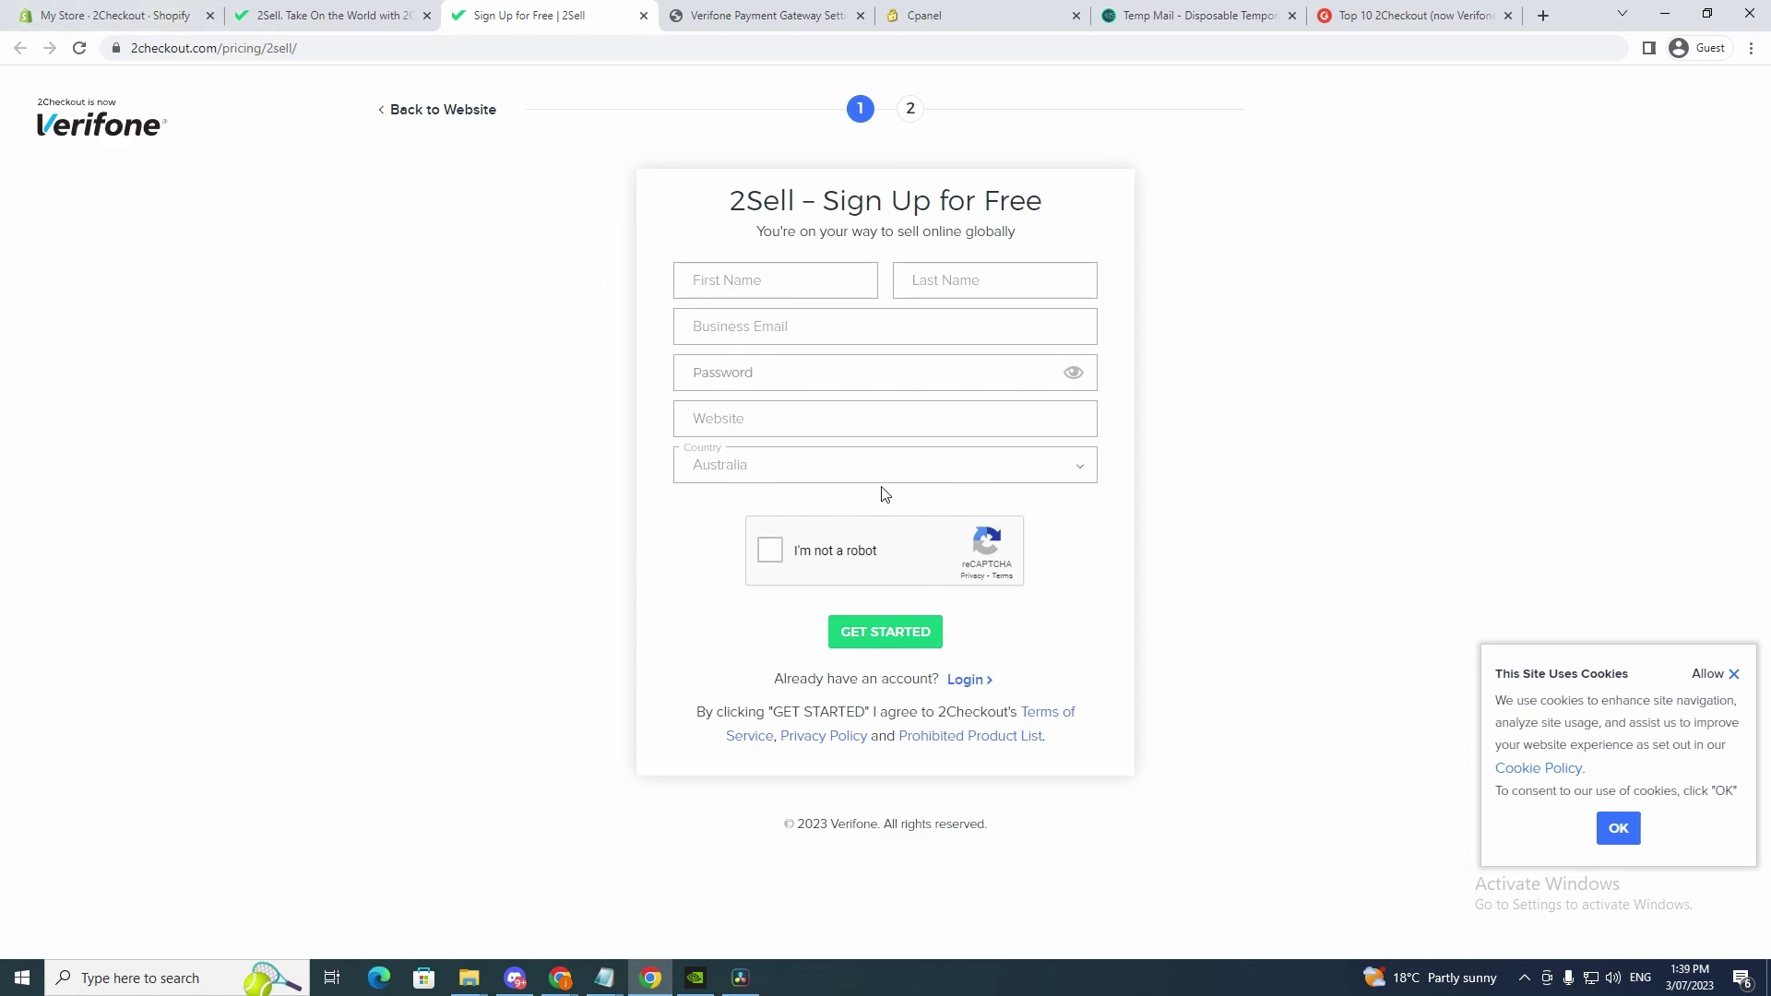
click(83, 9)
scroll(921, 546, down, 2)
scroll(1000, 605, down, 1)
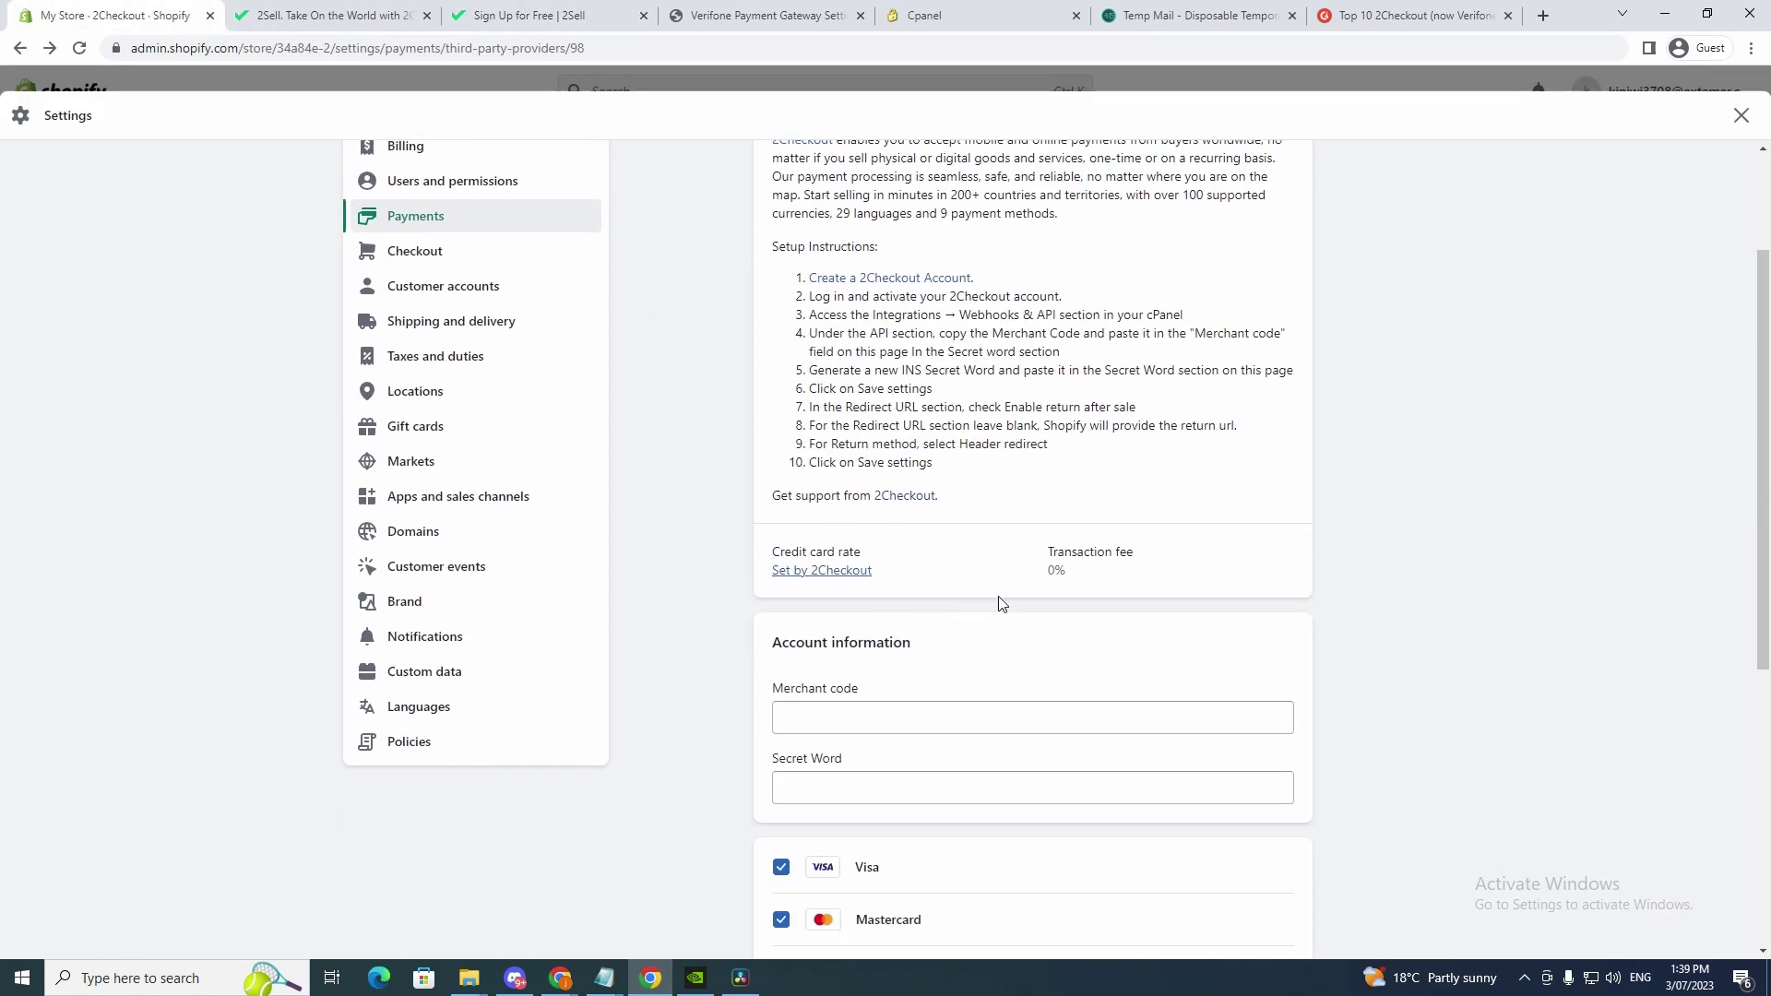
drag(1055, 555, 1135, 553)
scroll(969, 550, down, 1)
scroll(989, 432, down, 1)
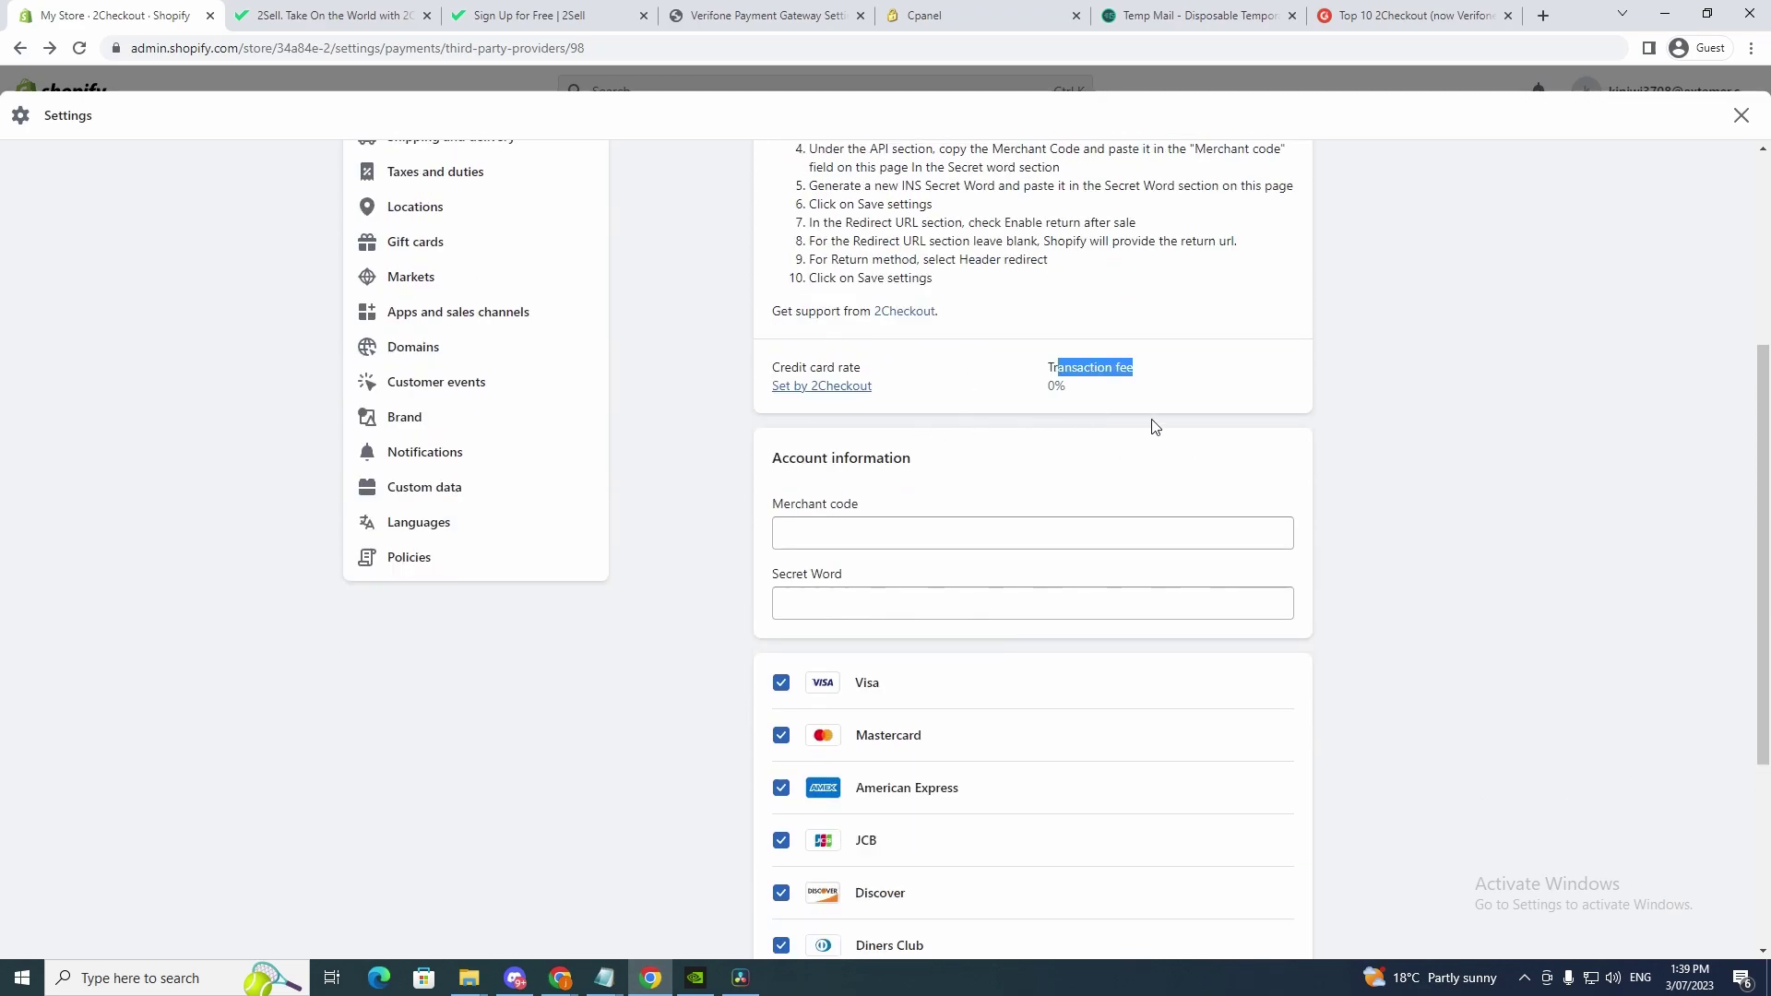
scroll(1156, 430, down, 1)
scroll(1070, 466, down, 3)
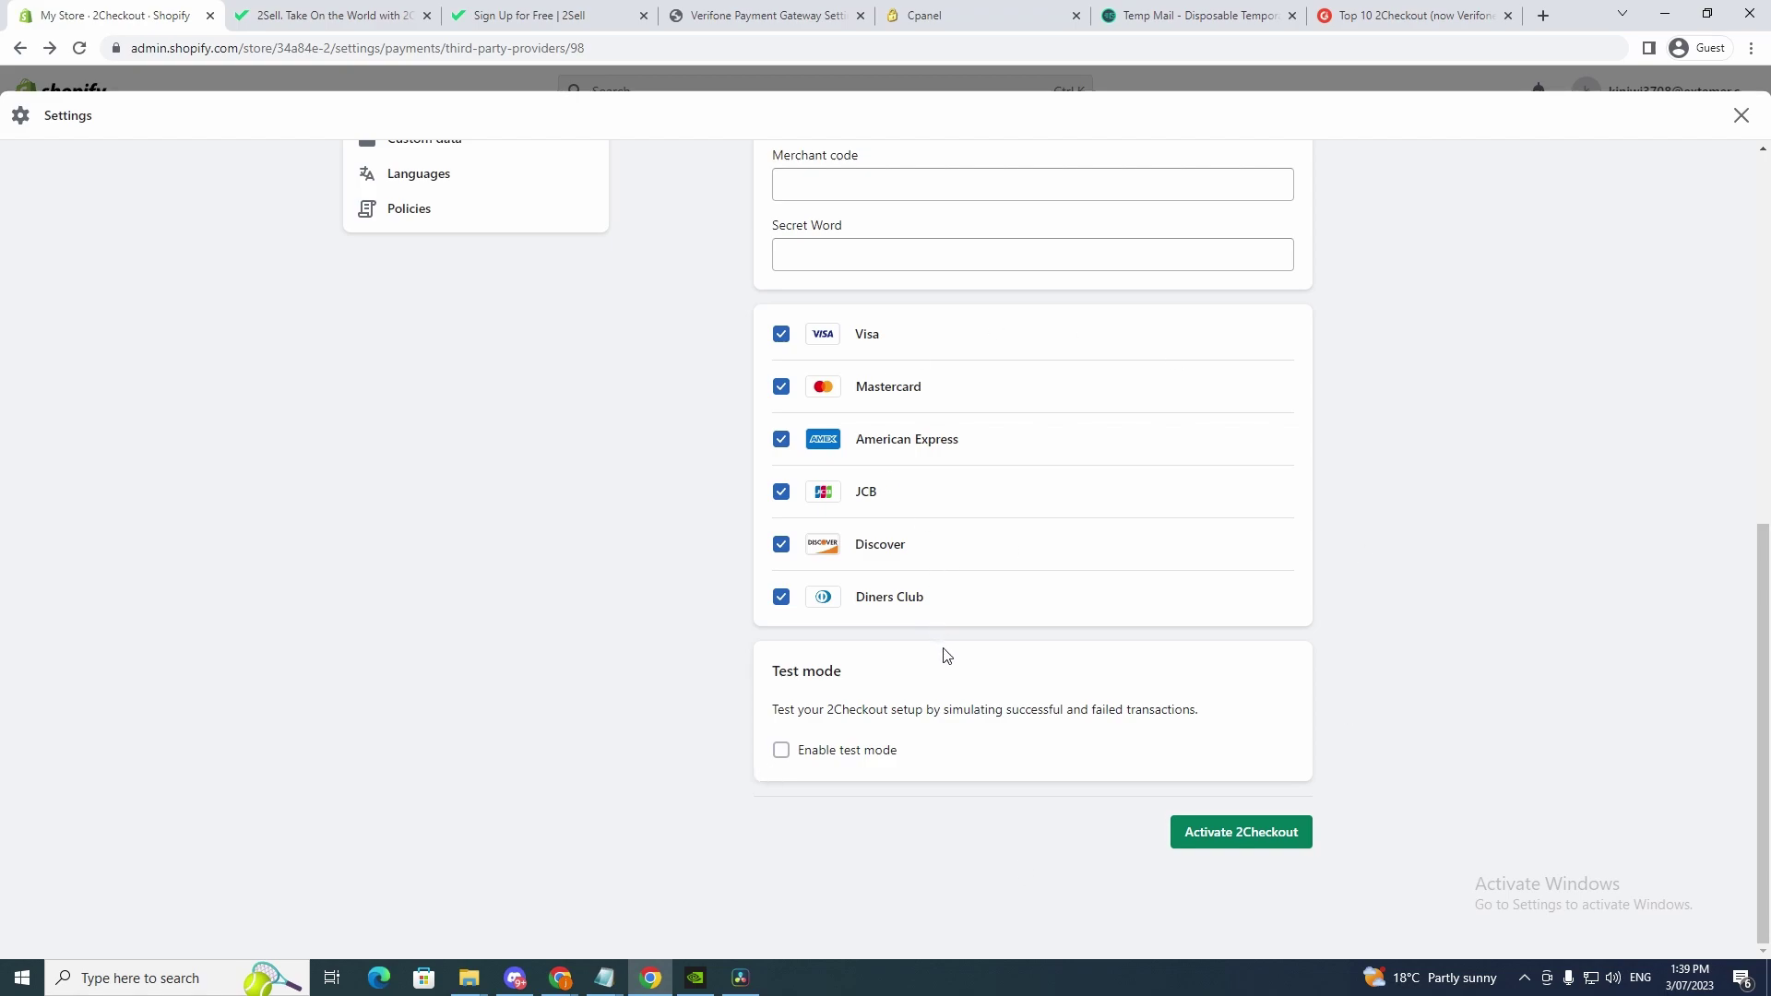
scroll(894, 317, up, 1)
scroll(895, 318, up, 2)
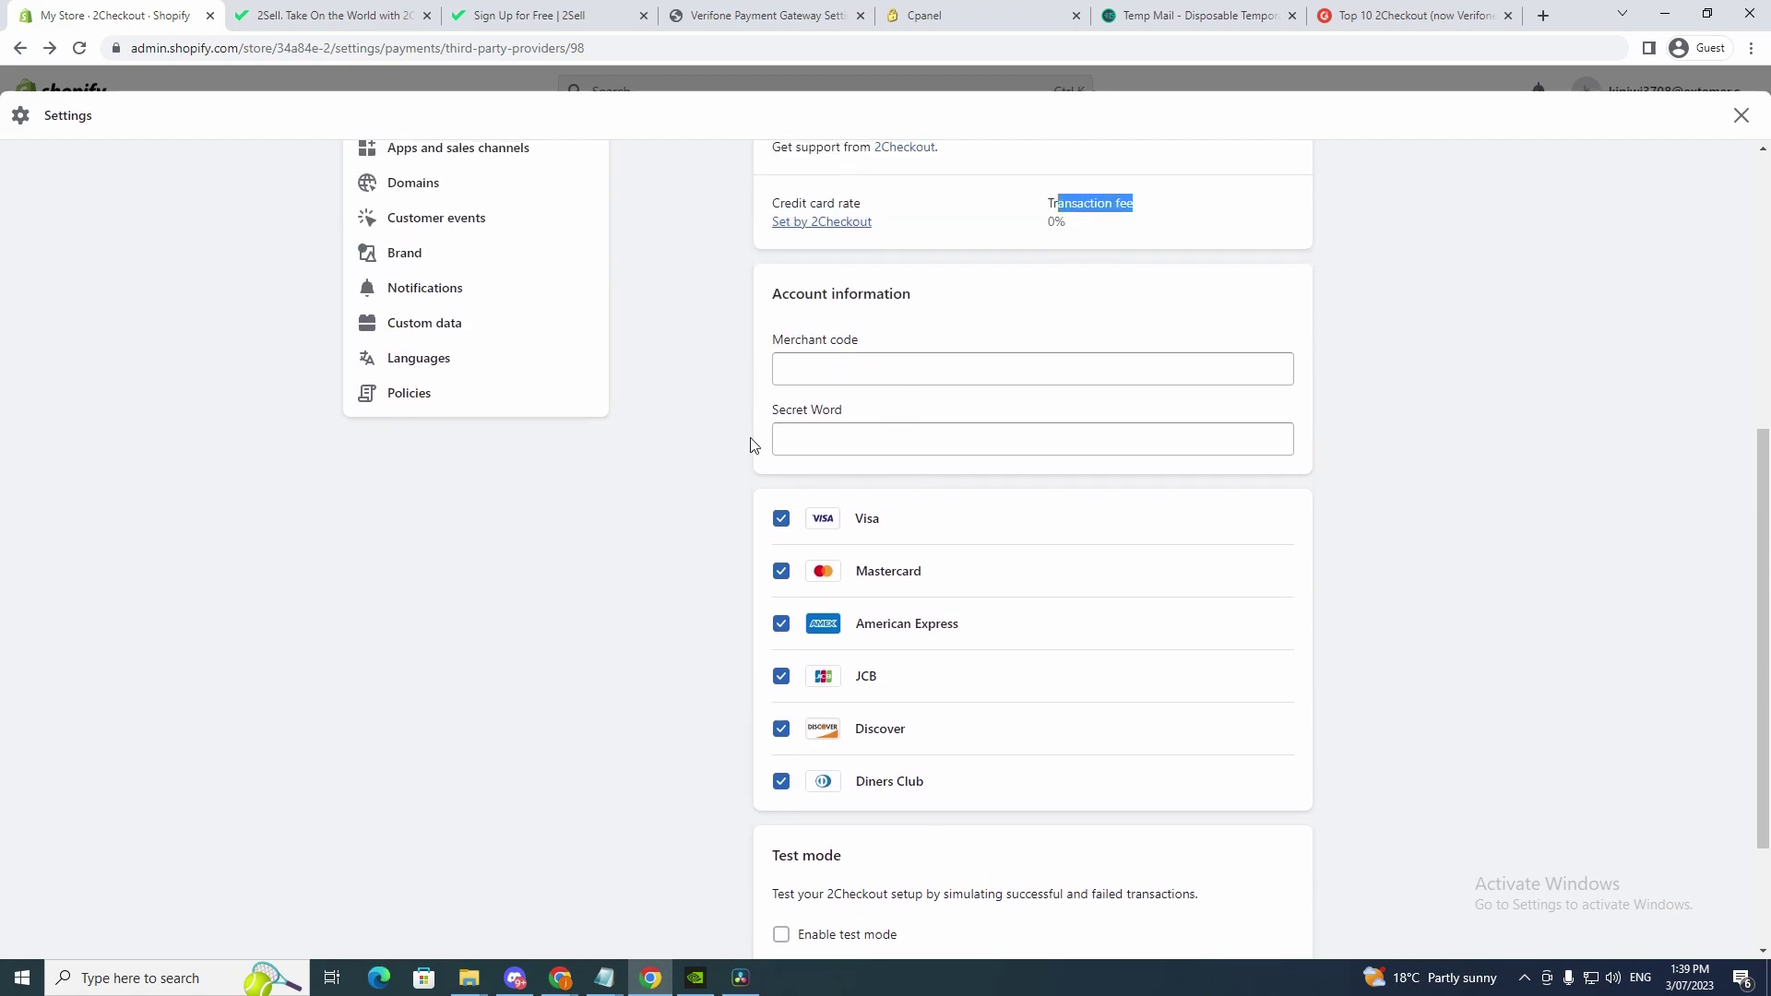
scroll(887, 436, down, 2)
- Submit Activate 2Checkout with Merchant code and Secret Word left empty
click(1234, 837)
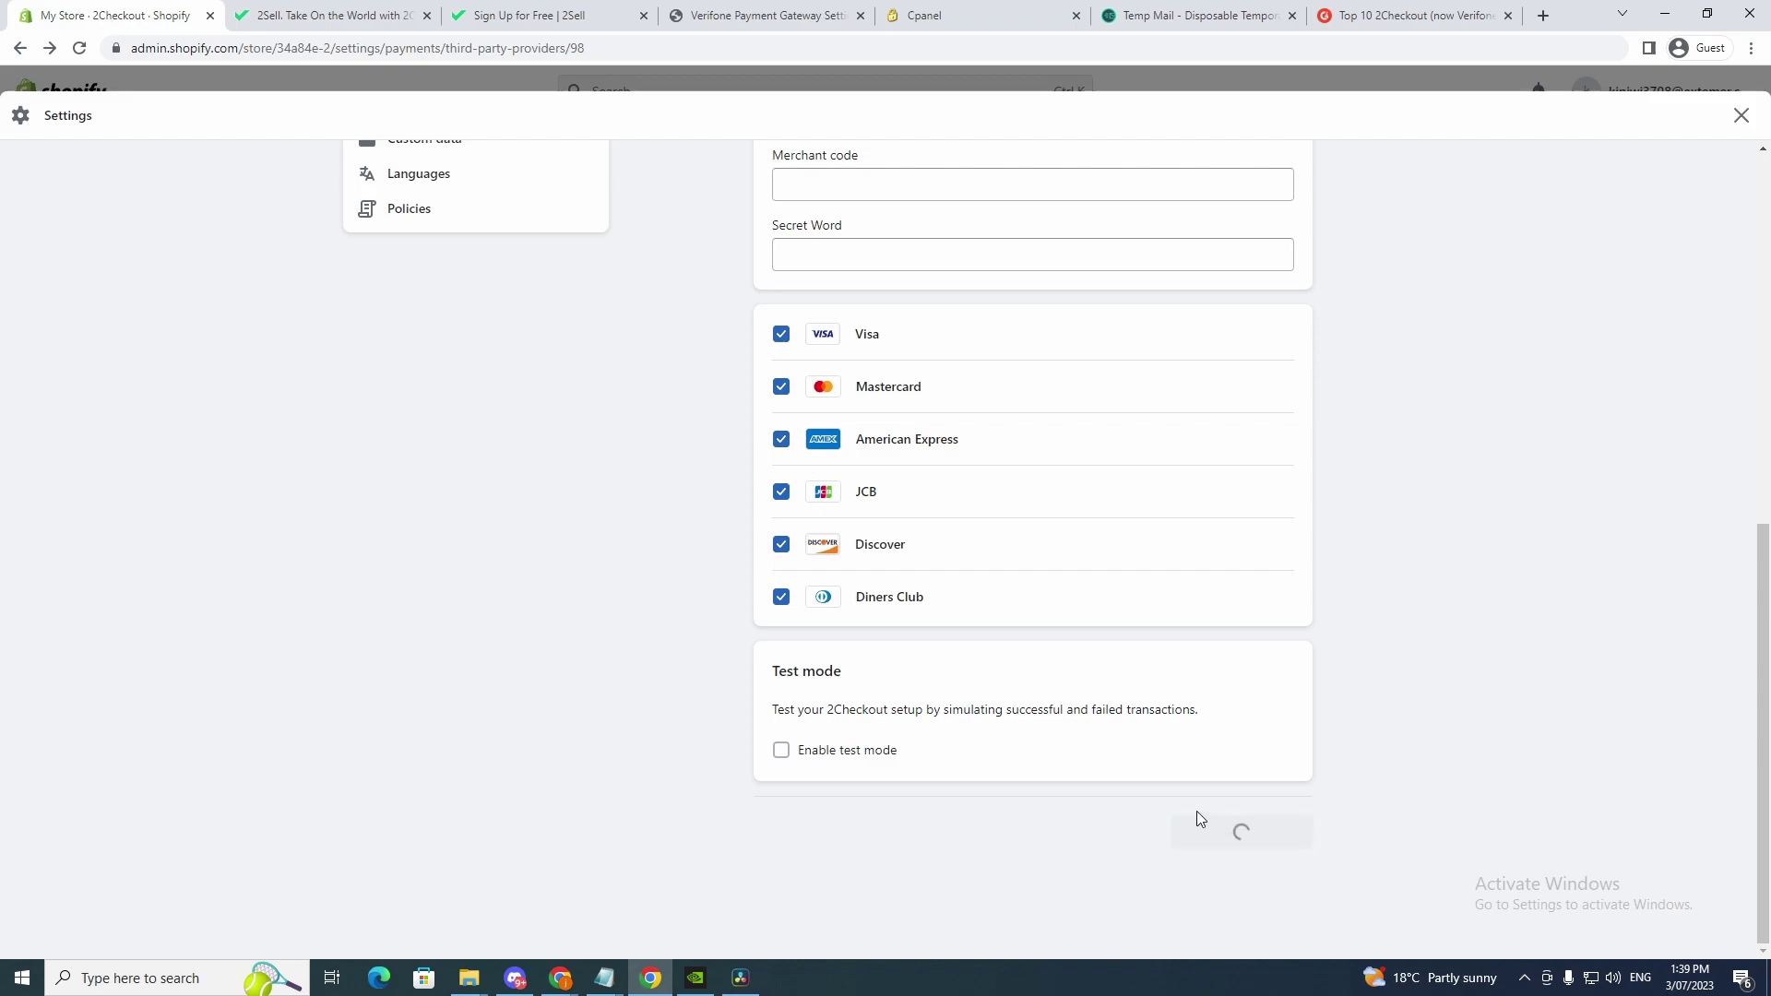